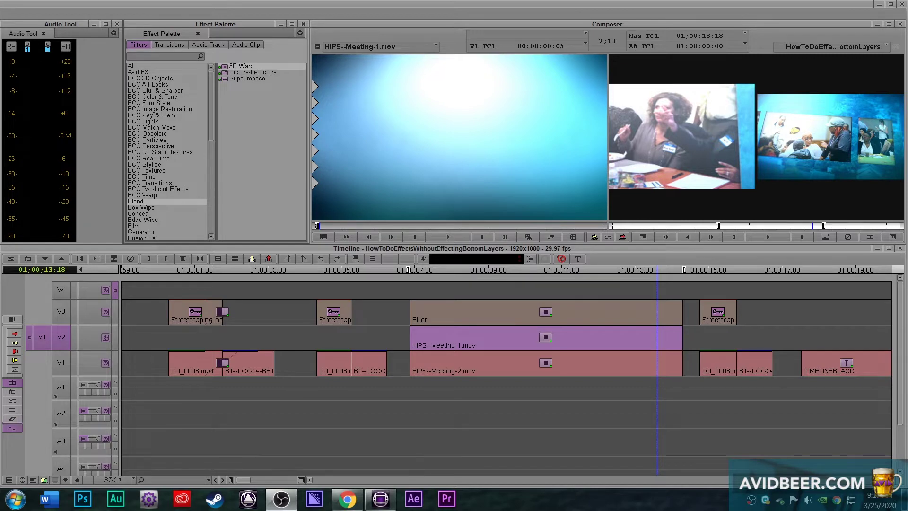
Step: Scrub through the first Streetscaping section and the picture-in-picture section to review how their stacked effects look
click(217, 396)
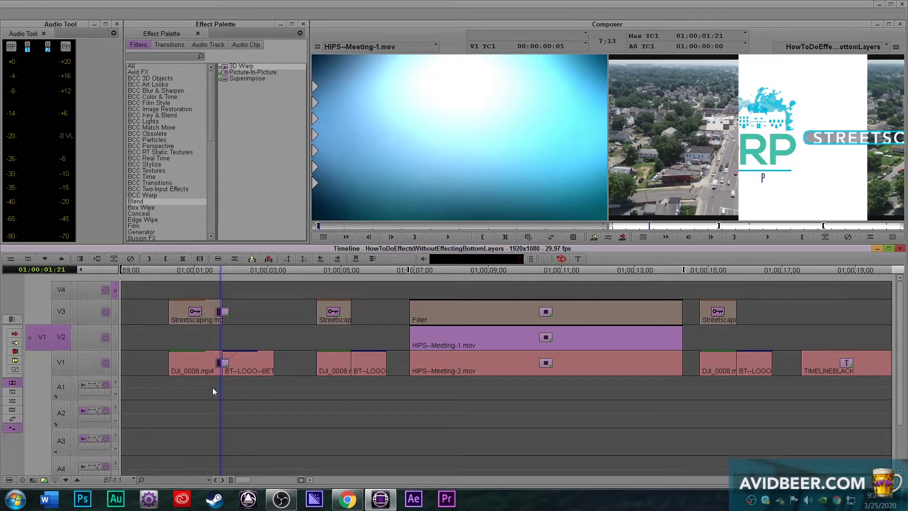
click(200, 393)
drag(358, 387, 655, 379)
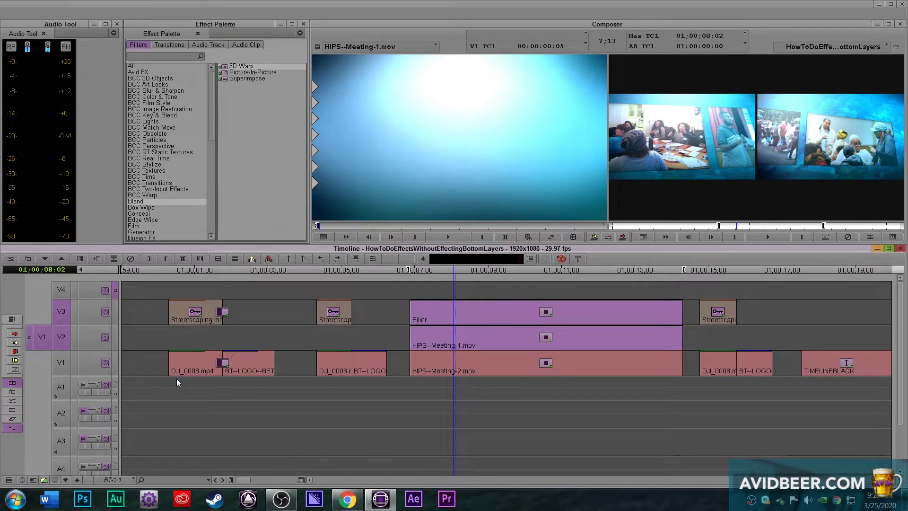
drag(177, 378, 171, 375)
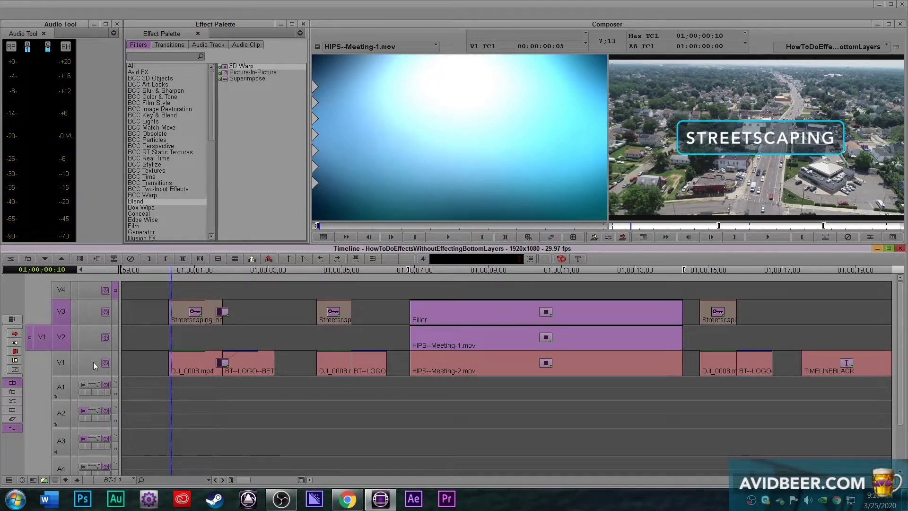
Step: Patch the source video to V1 and compare the first section with monitoring set to V1 and to V3
click(61, 345)
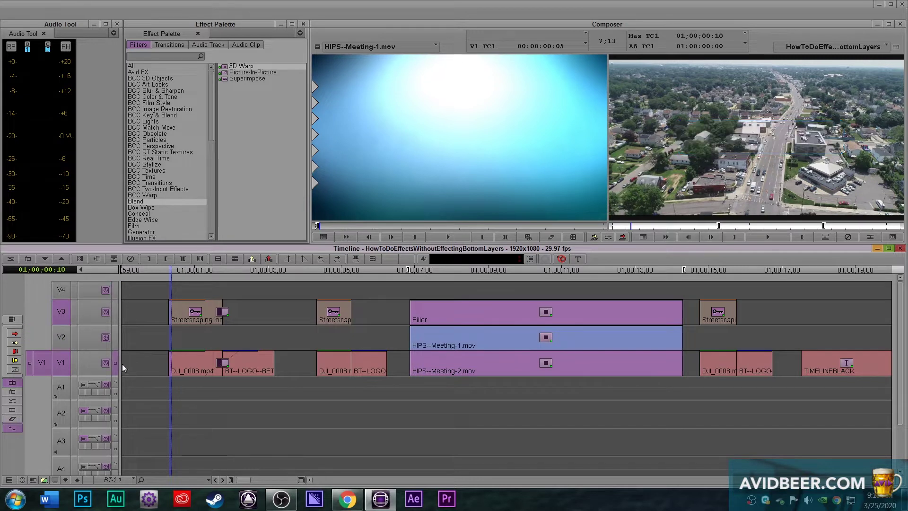
click(115, 311)
drag(171, 332, 205, 333)
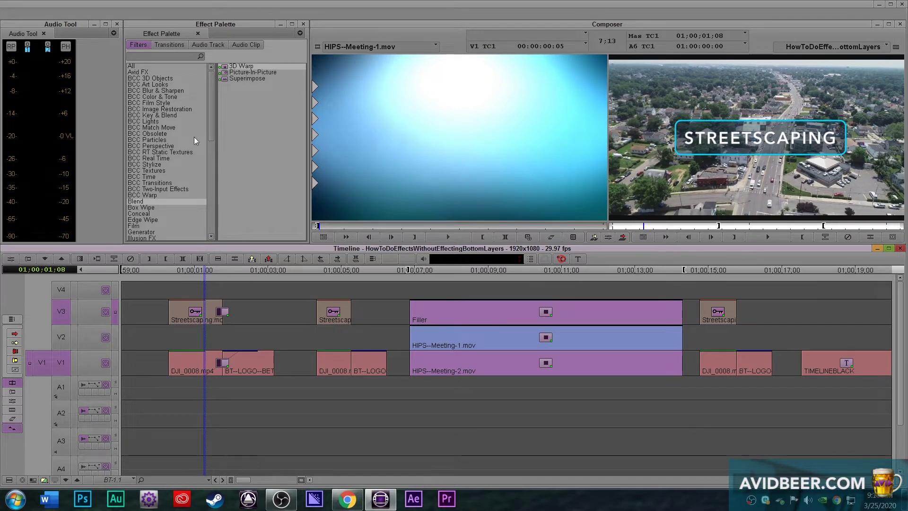
Step: Review the start of the first section's transition and continue to the second Streetscaping section
click(156, 56)
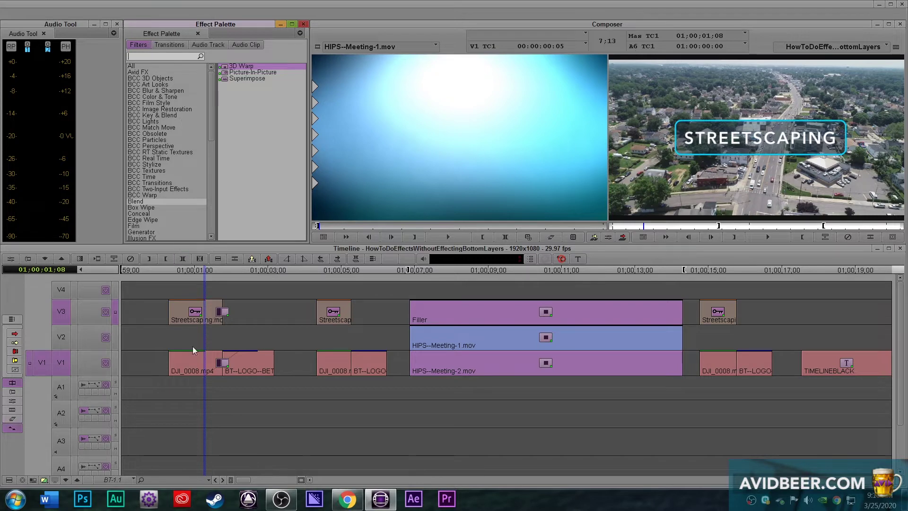
click(205, 366)
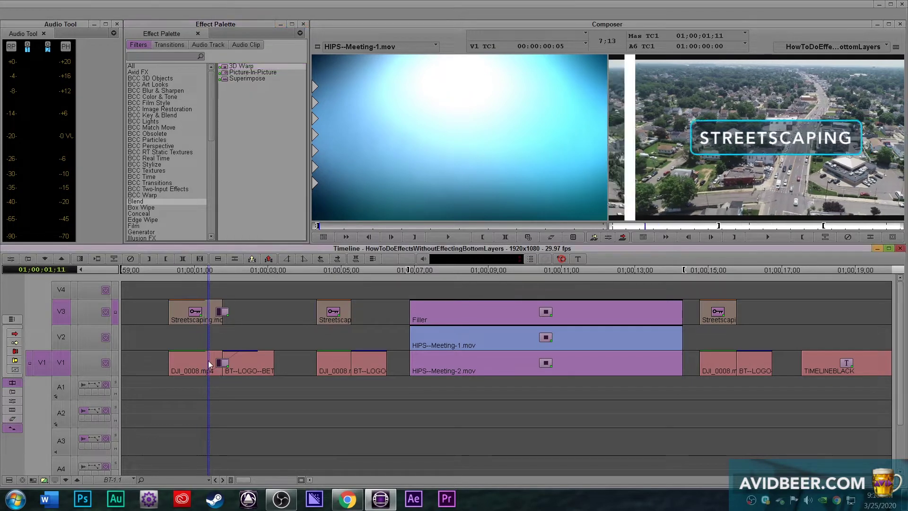
drag(205, 365, 328, 374)
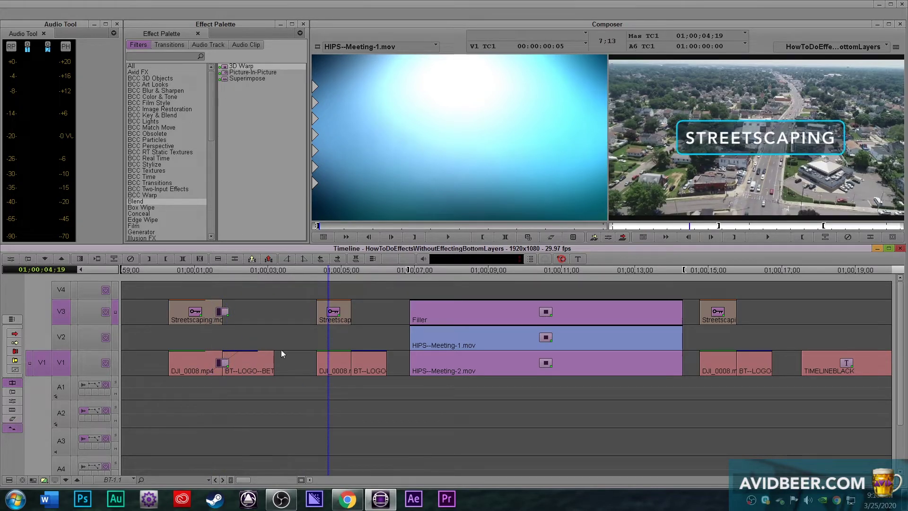
Step: Mark the second Streetscaping and DJI_0008 section, and display the Command Palette's Other commands to locate Collapse
click(348, 360)
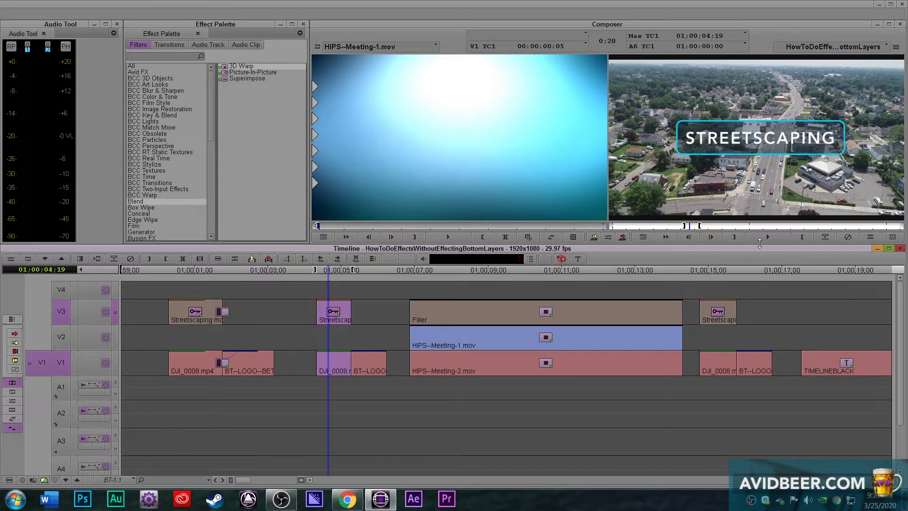
click(829, 240)
key(ctrl+3)
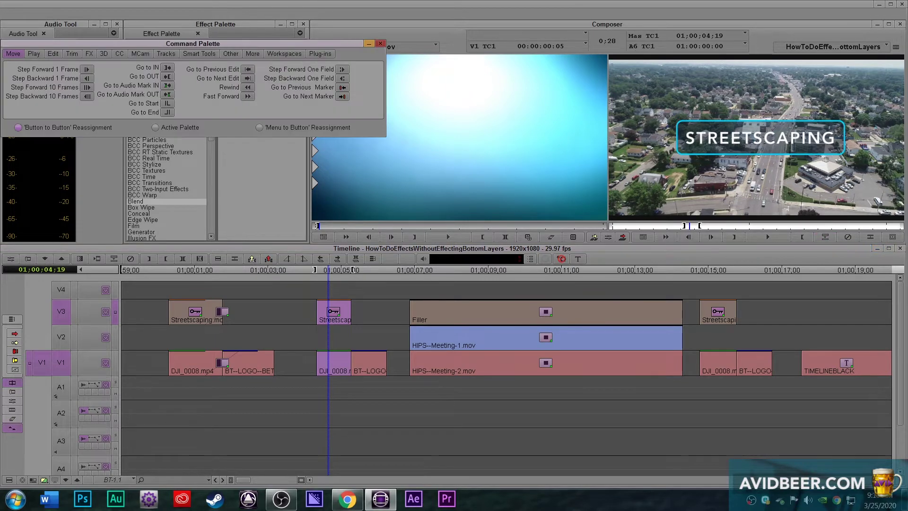
drag(202, 43, 396, 229)
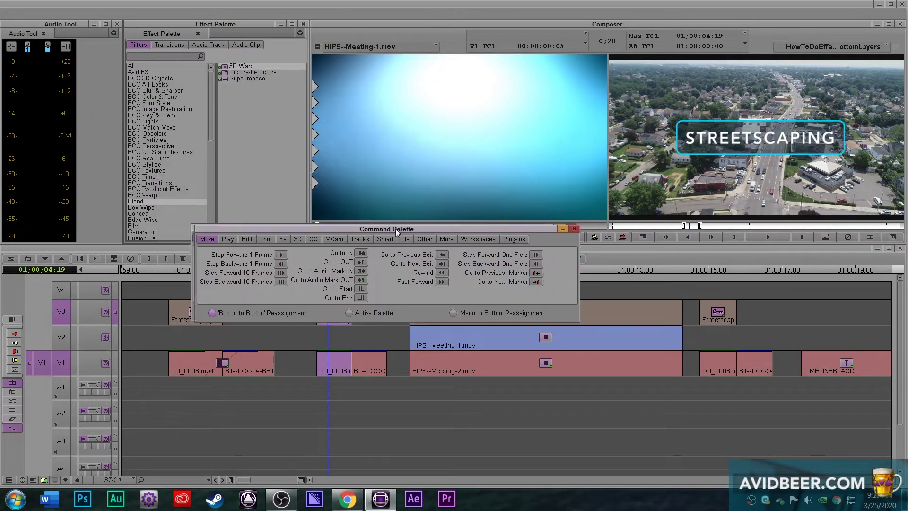
click(424, 239)
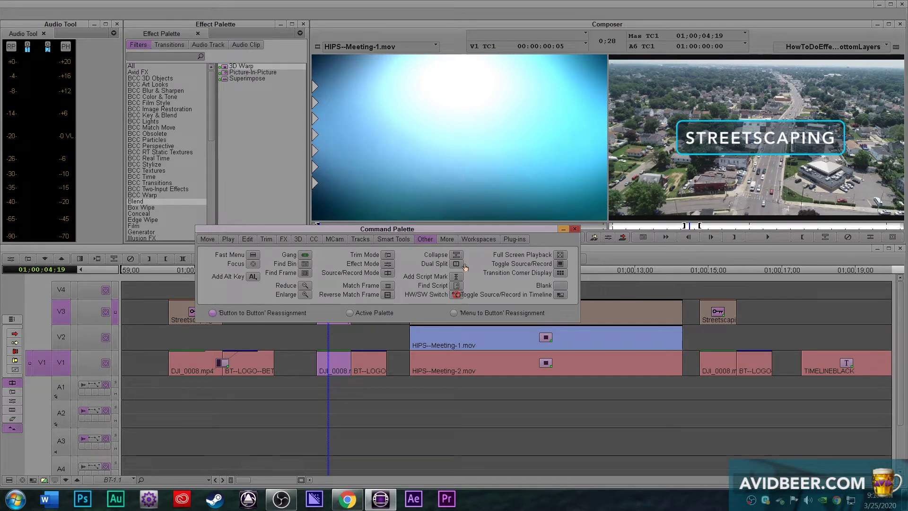
Step: Collapse the marked section on V1 through V3 into a single V1 clip, and deselect tracks V2 and V3
click(331, 371)
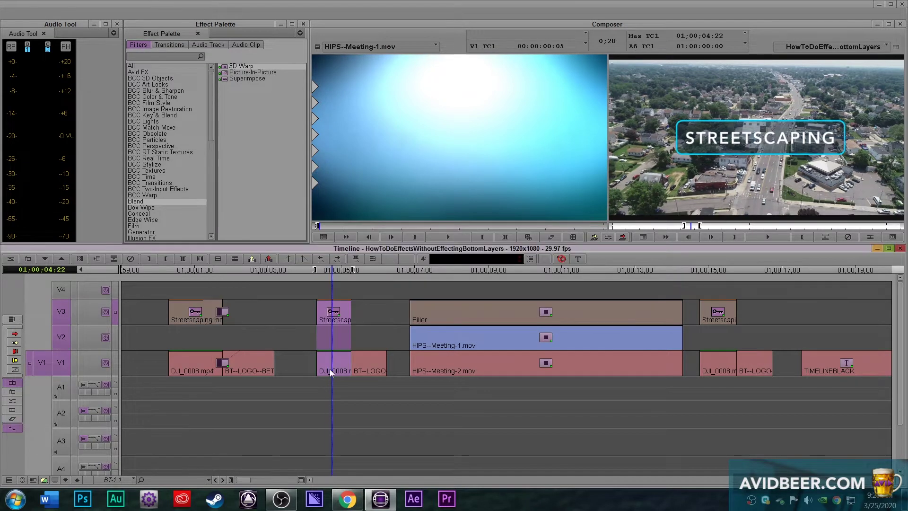
click(825, 237)
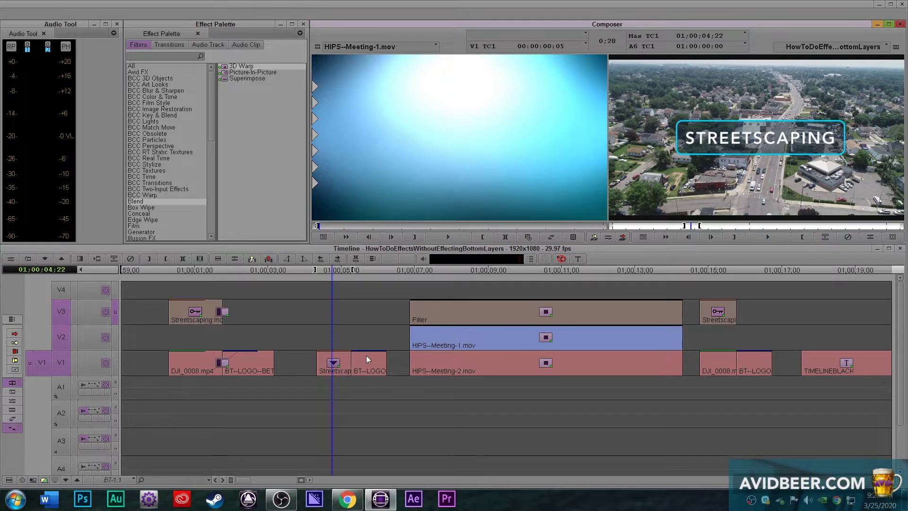
ctrl+double_click(326, 372)
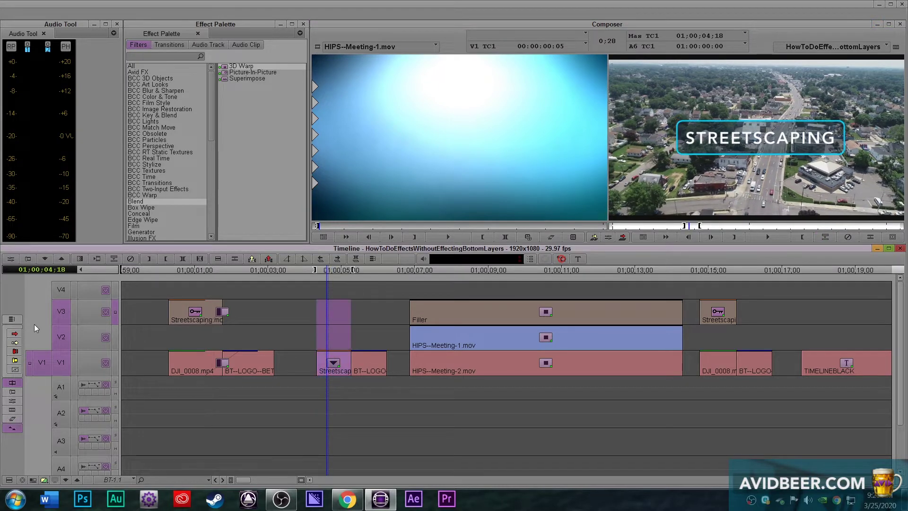
click(62, 331)
click(64, 307)
drag(369, 396, 330, 380)
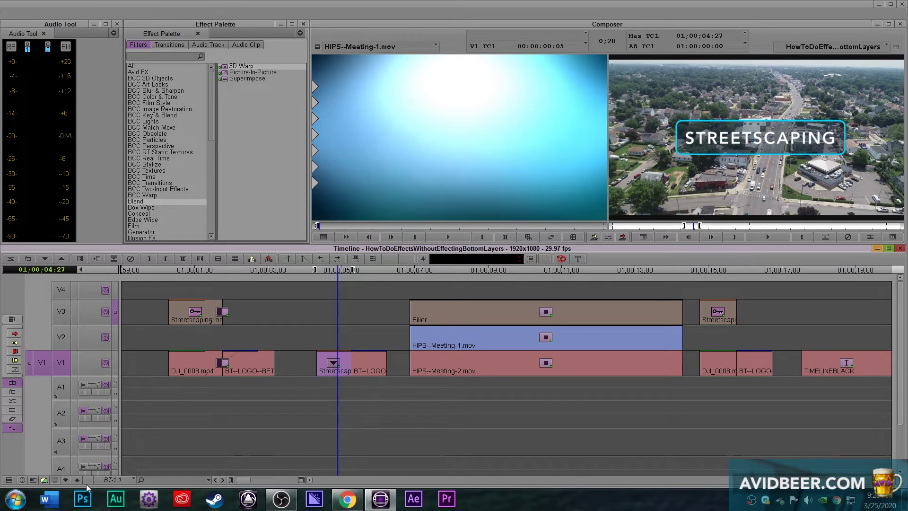
Step: Step into the collapsed clip to inspect its nested Streetscaping and DJI_0008 layers, and step back out to the sequence
click(66, 480)
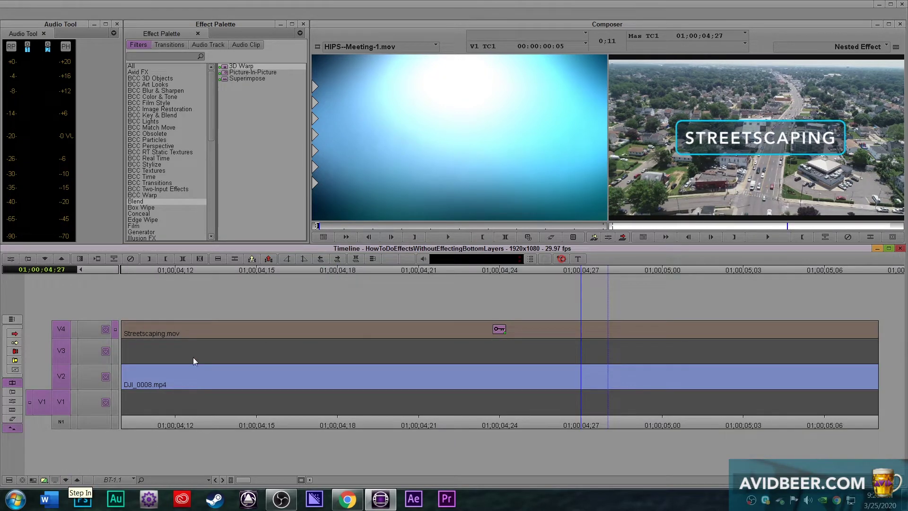
drag(198, 358, 284, 357)
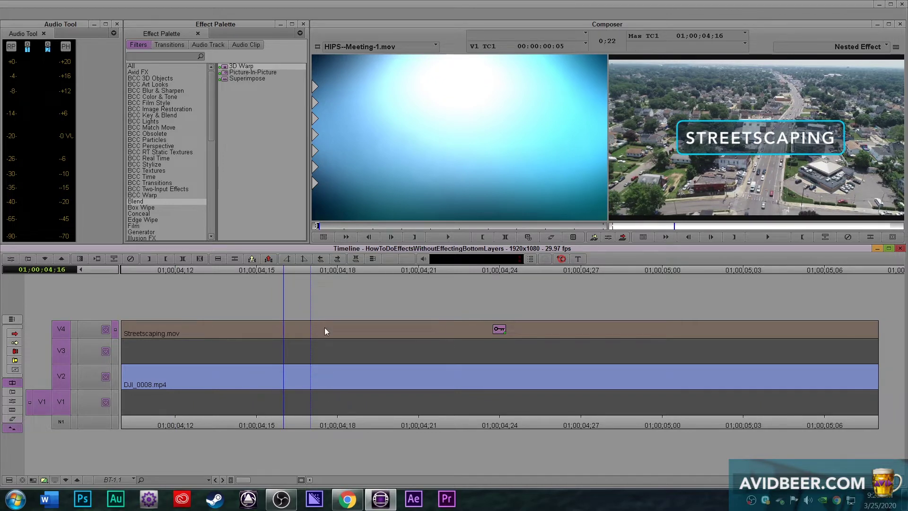
click(78, 480)
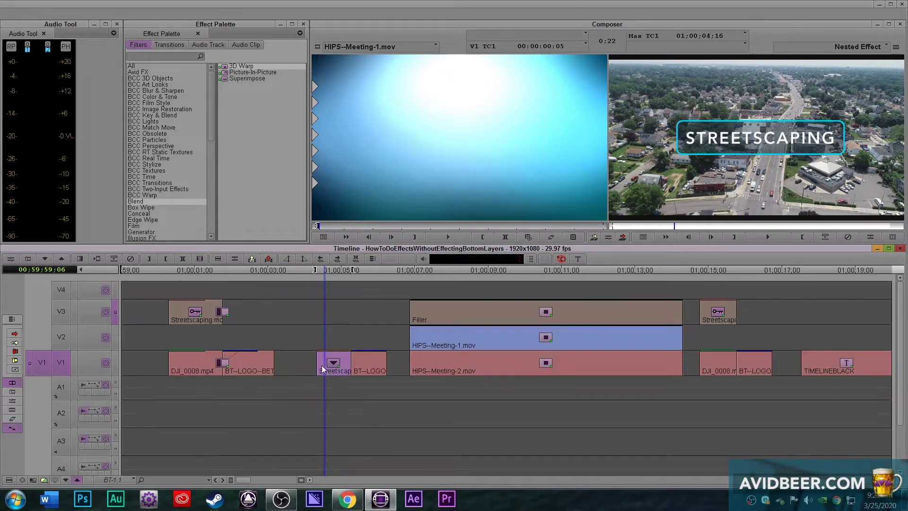
Step: Copy the first section's transition effect onto the V1 cut between the collapsed clip and the BT--LOGO clip, and leave effect mode
click(219, 326)
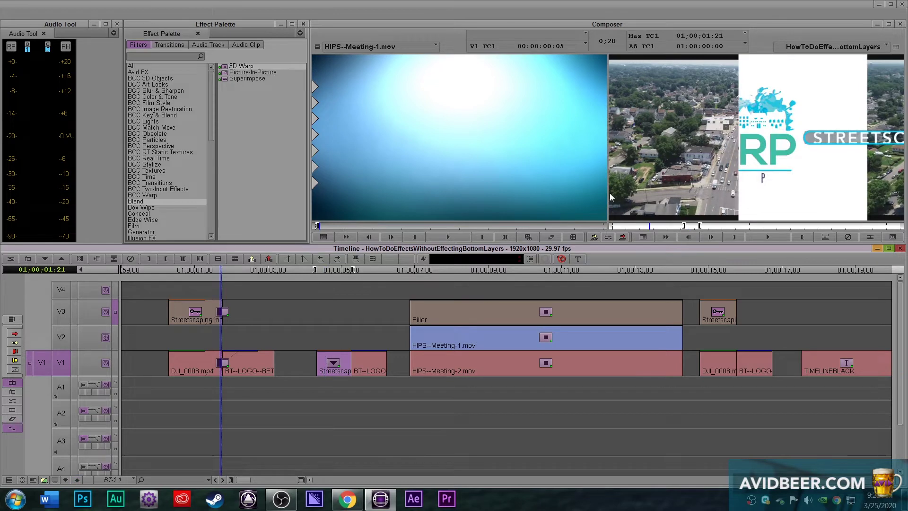
click(608, 237)
drag(224, 66, 365, 358)
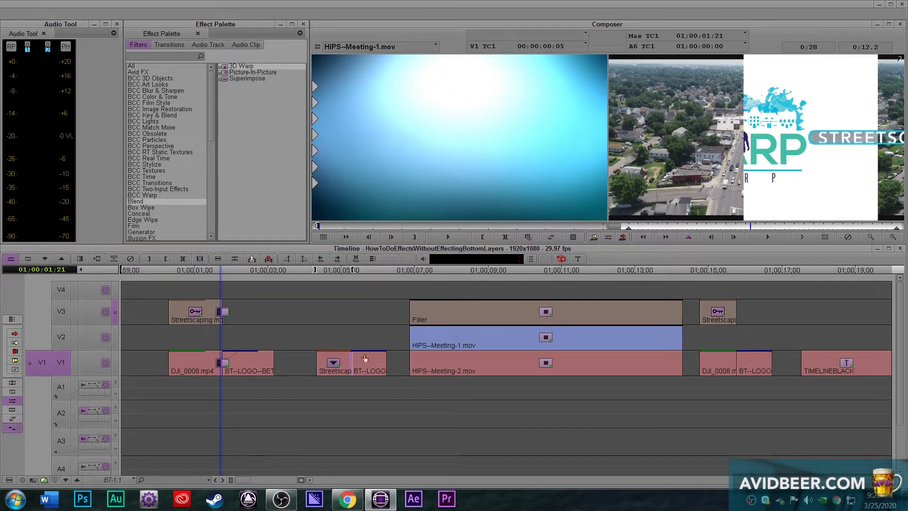
click(354, 390)
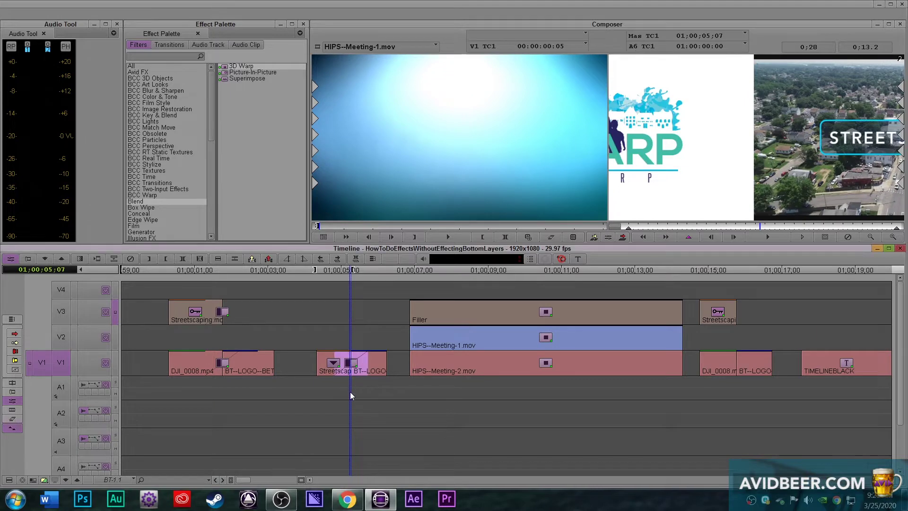
key(y)
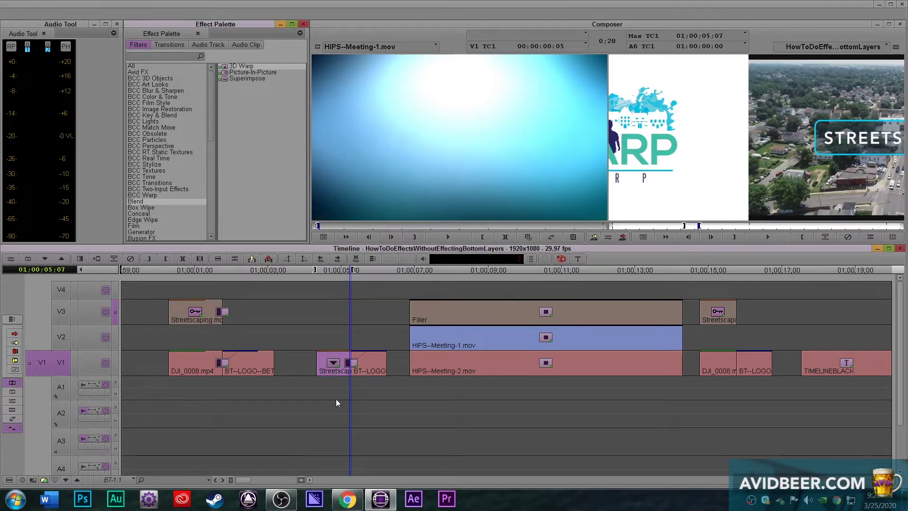
Step: Compare the new transition with the first section's original, and move on to the picture-in-picture section
drag(338, 402, 358, 406)
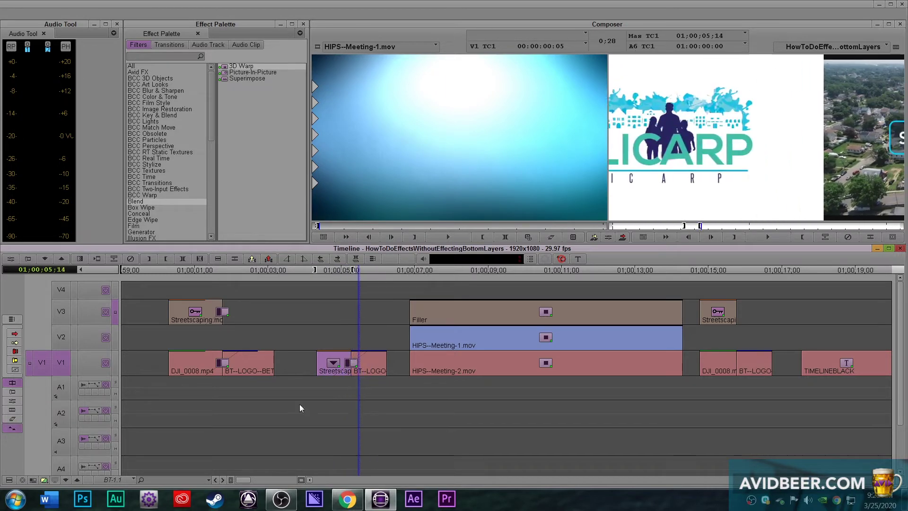
drag(205, 384, 278, 383)
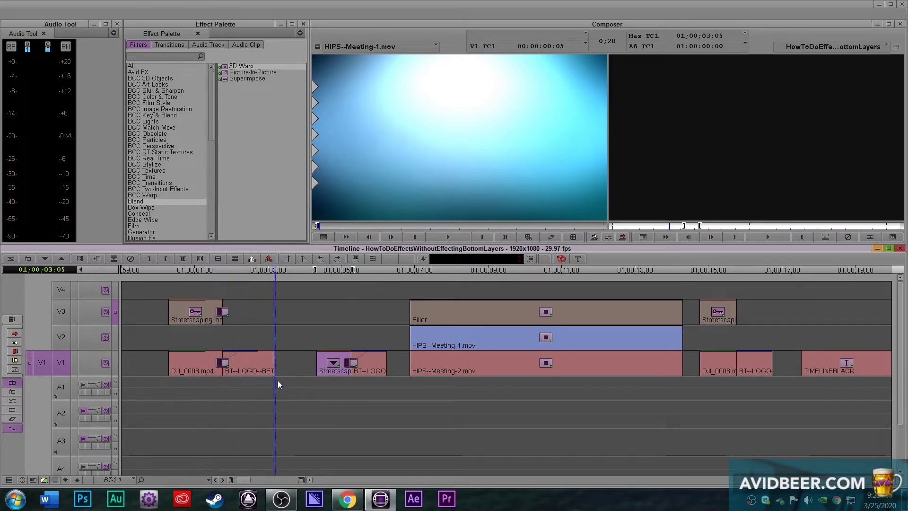
drag(309, 418, 497, 370)
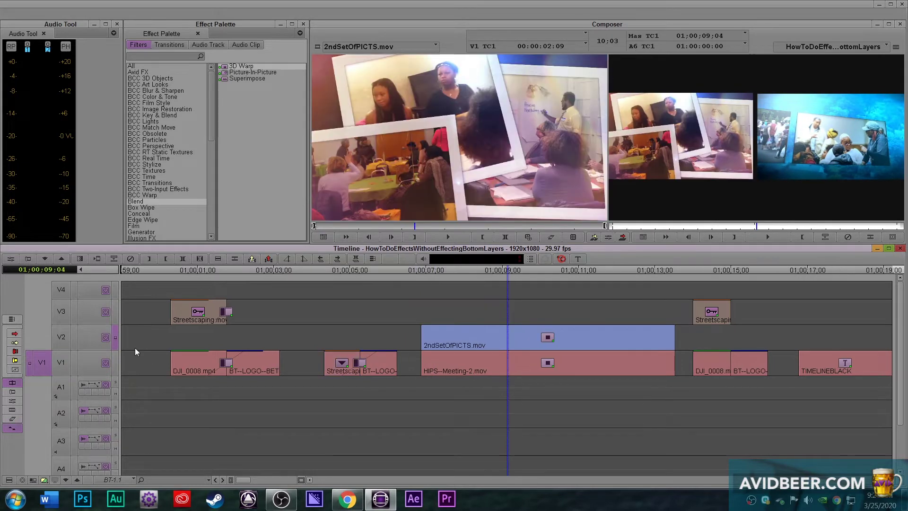
Step: Inspect the effect keyframes of HIPS--Meeting-2.mov on V1 and 2ndSetOfPICTS.mov on V2, switching the video monitor between the two tracks
click(604, 237)
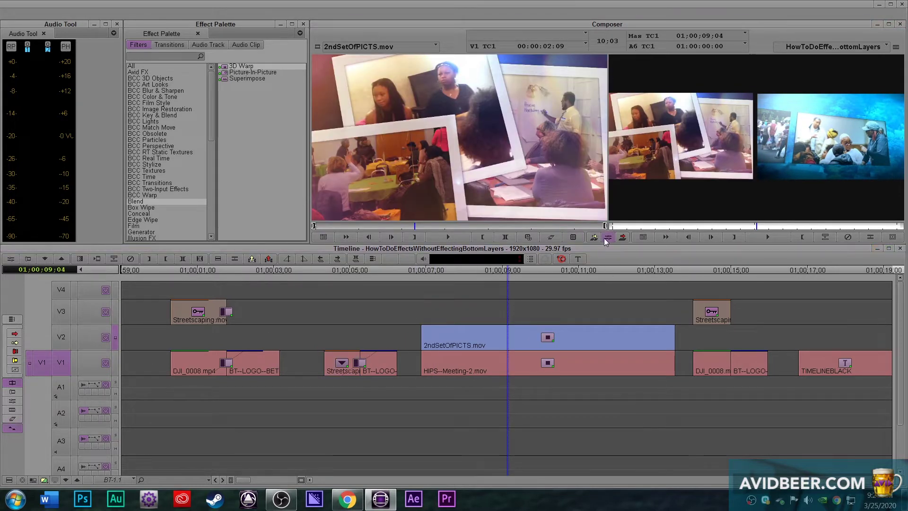
click(522, 364)
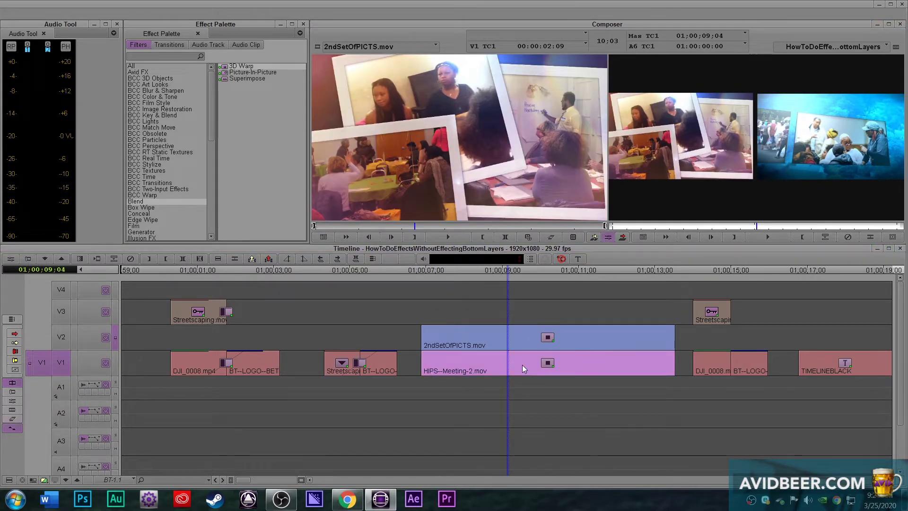
click(787, 229)
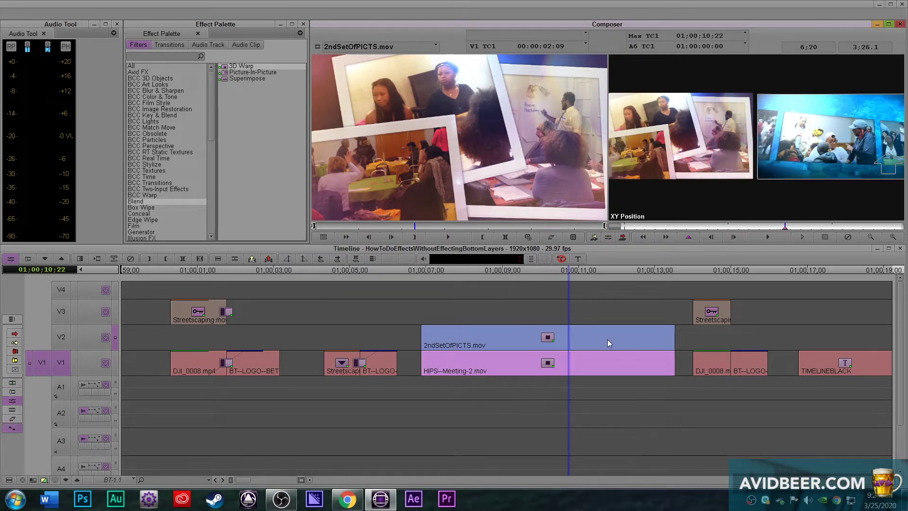
click(591, 334)
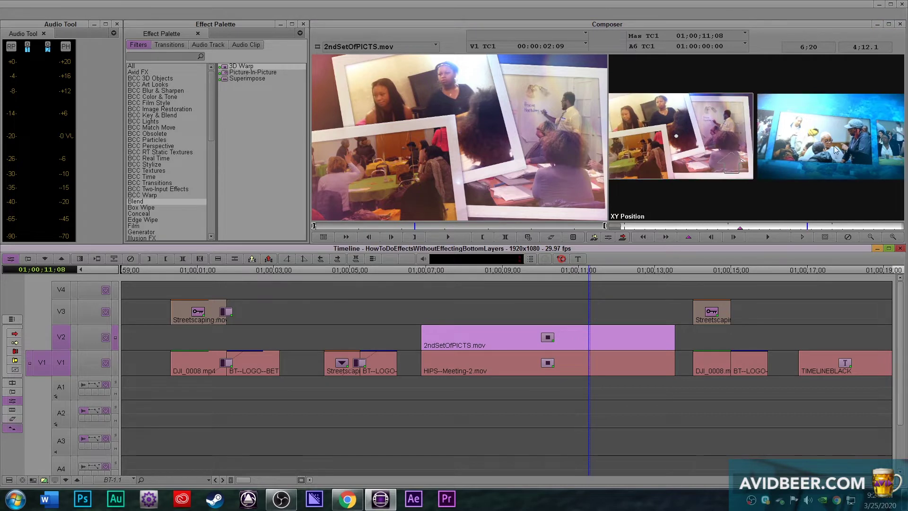
click(740, 230)
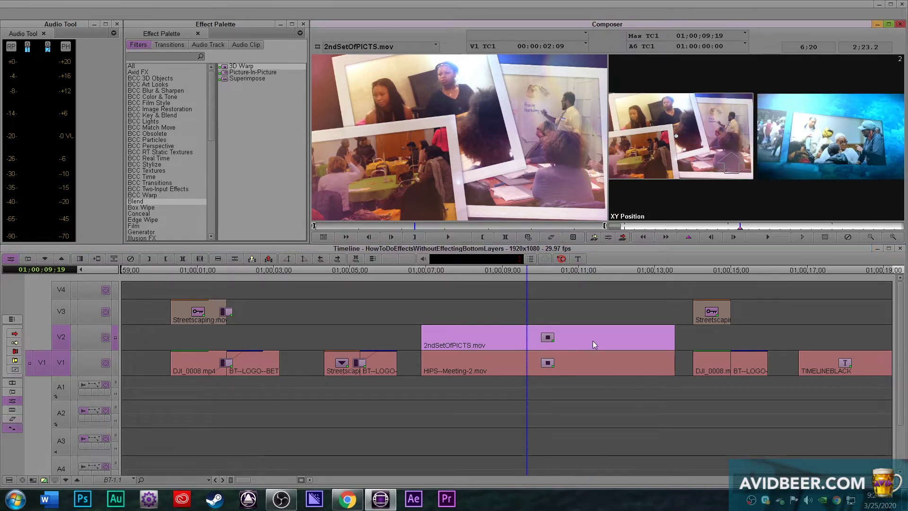
click(115, 363)
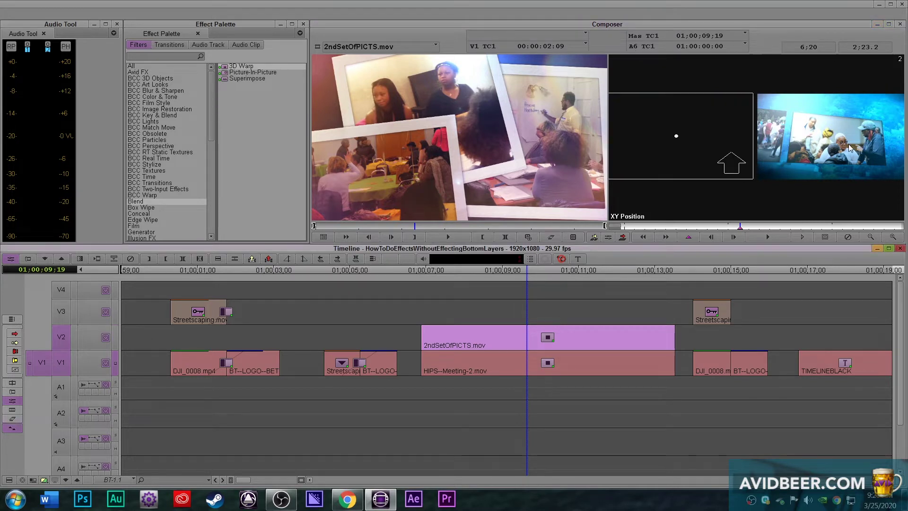
click(116, 337)
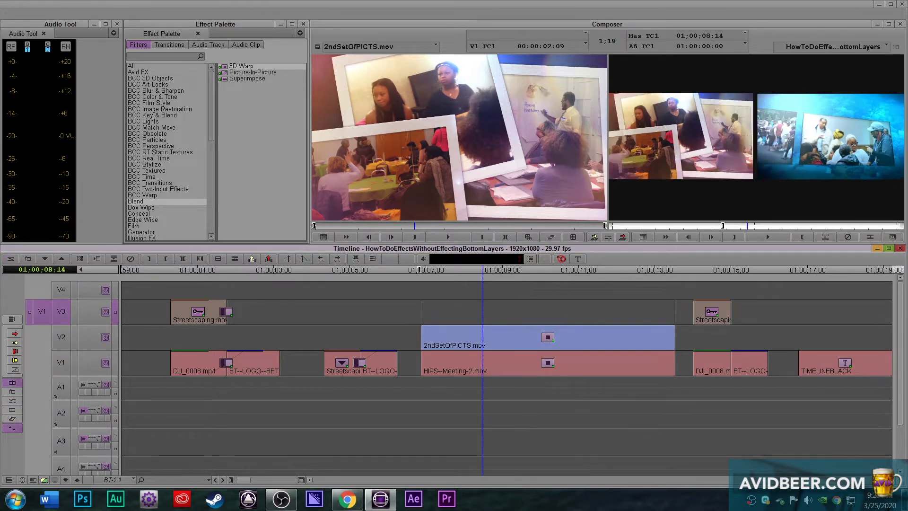
Step: Apply a 3D Warp effect to the V3 filler segment above 2ndSetOfPICTS.mov and review it through to its end
drag(241, 65, 553, 320)
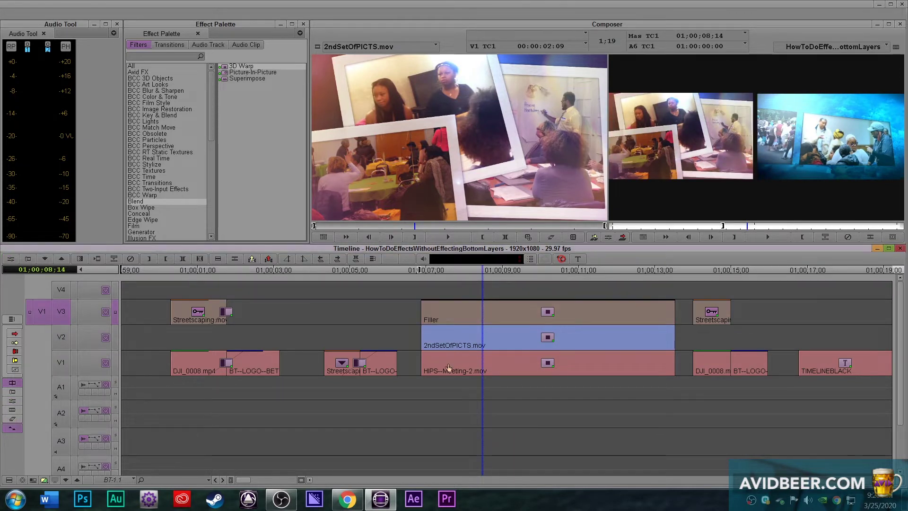
drag(426, 364, 606, 339)
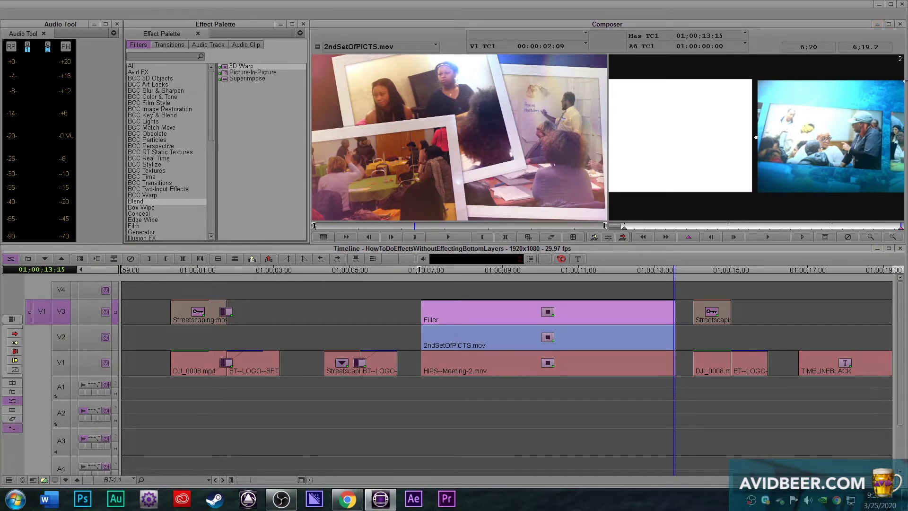
Step: Review the picture-in-picture section with the V3 filler effect monitored, and again with only V2 and the layers beneath monitored
drag(614, 358, 497, 359)
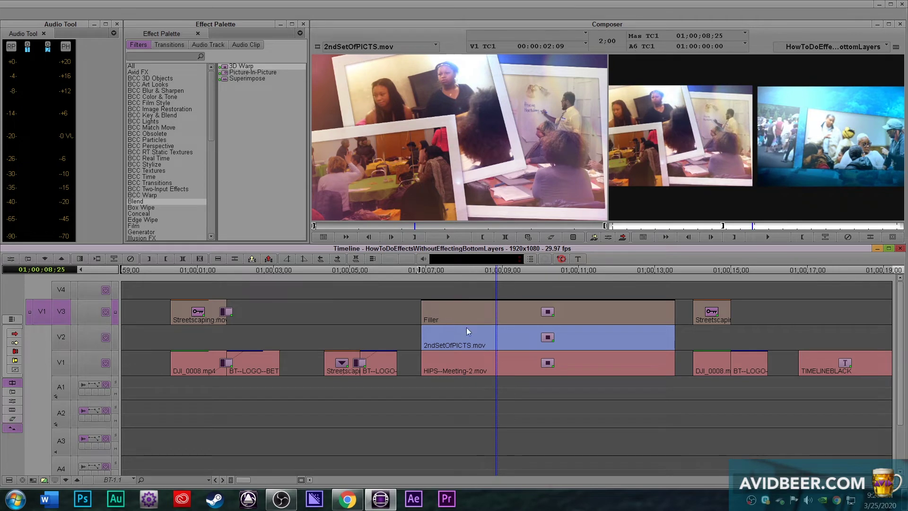
drag(439, 355, 614, 351)
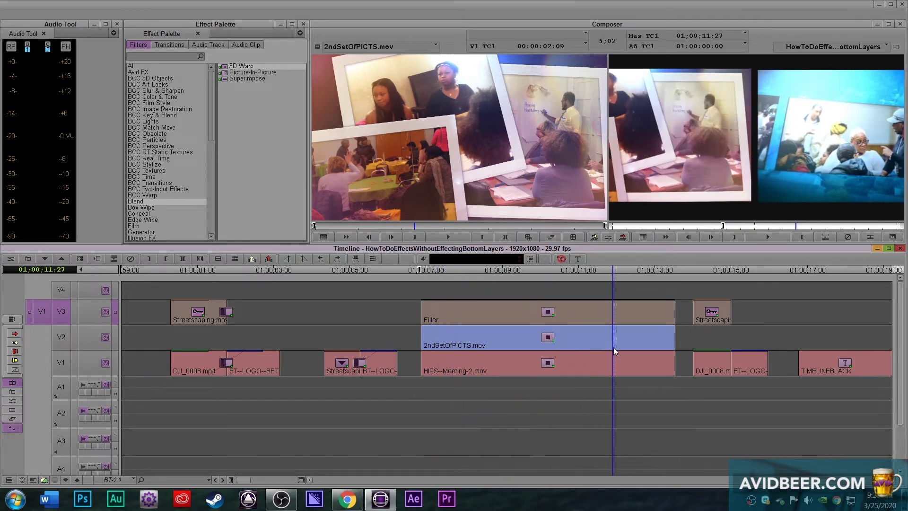
click(115, 335)
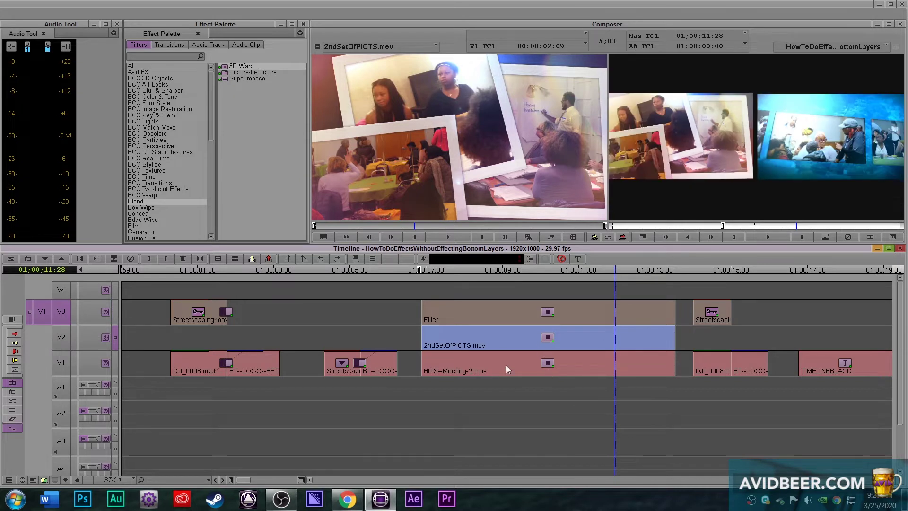
drag(467, 379, 464, 376)
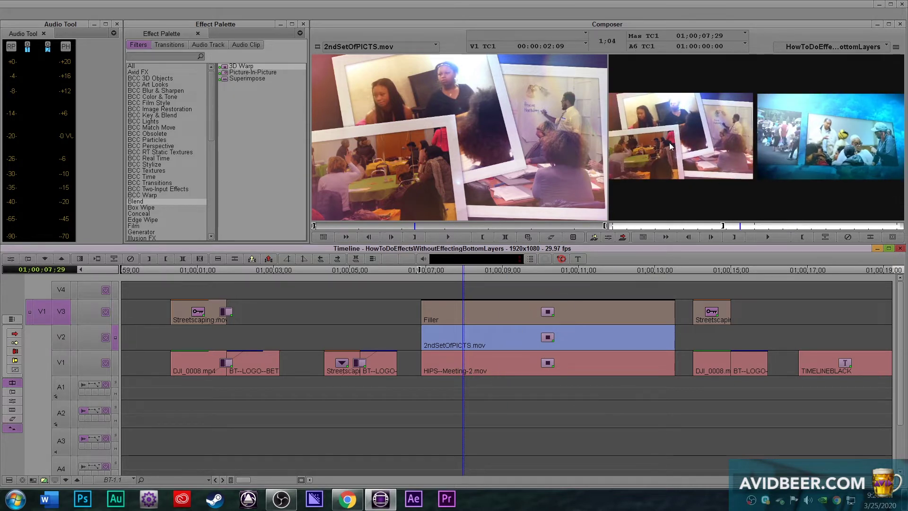
Step: Bring the picture closer at the end of 2ndSetOfPICTS.mov on V2 by moving the effect's XZ position at its last keyframe
click(606, 242)
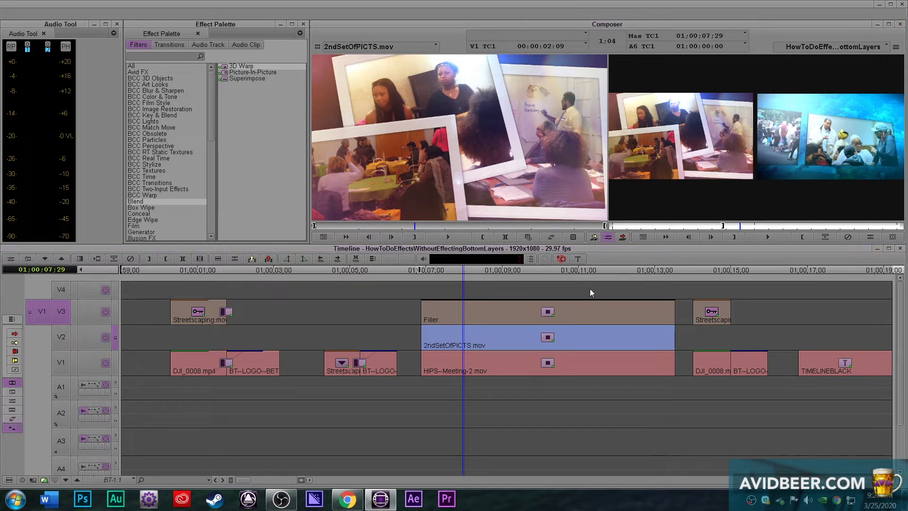
click(512, 339)
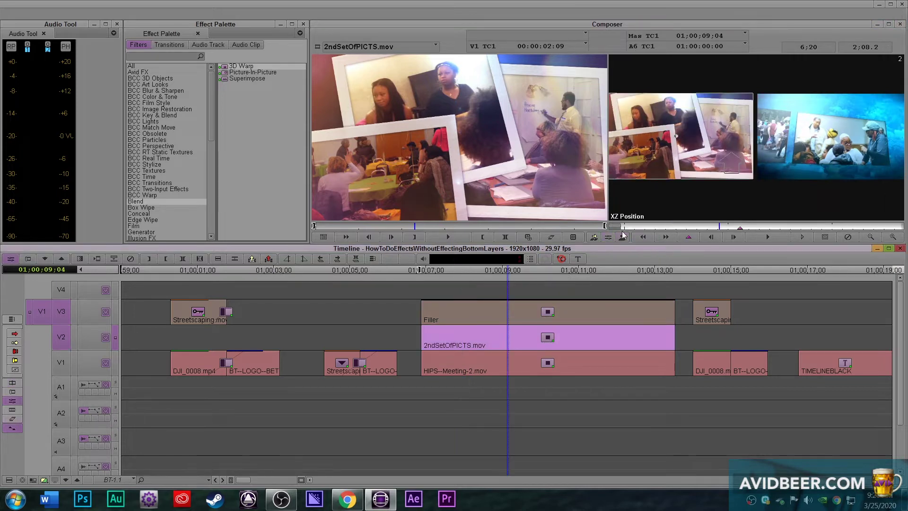
click(901, 227)
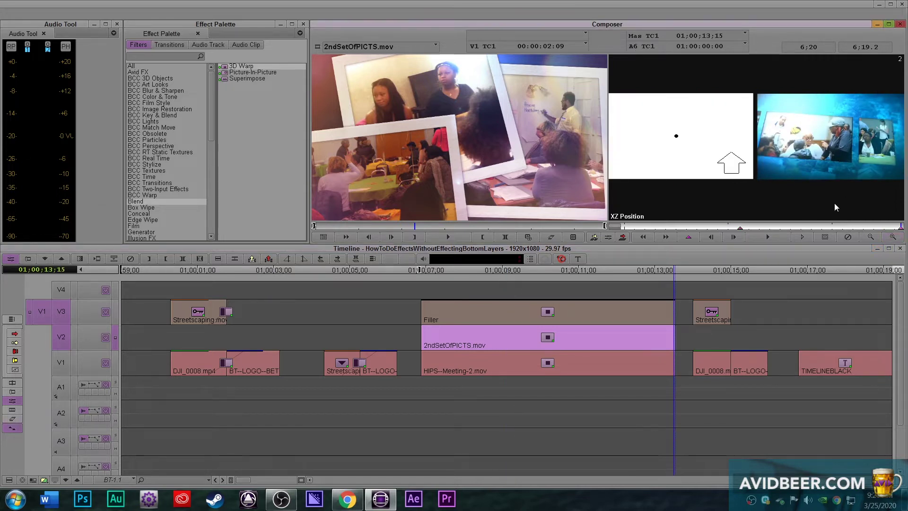
drag(724, 154, 728, 198)
drag(725, 154, 715, 197)
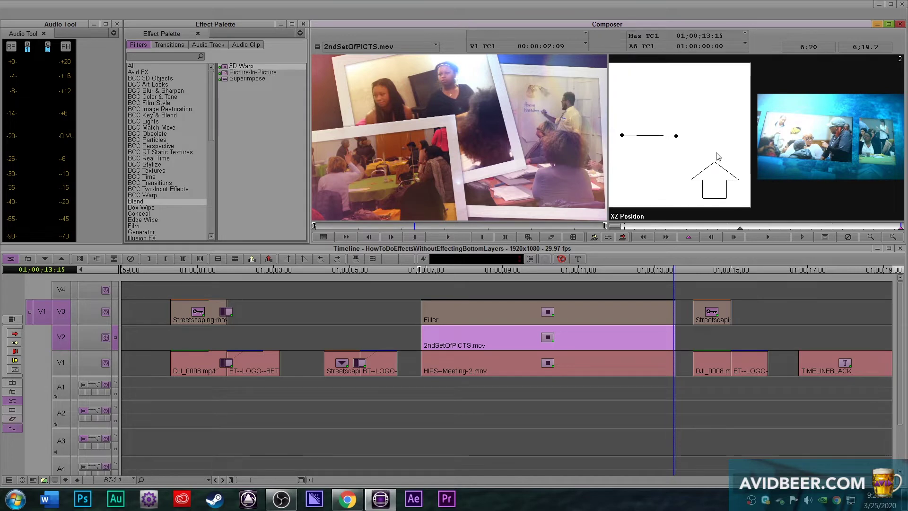
Step: Leave effect mode and review the changed move of 2ndSetOfPICTS.mov across the section
click(619, 238)
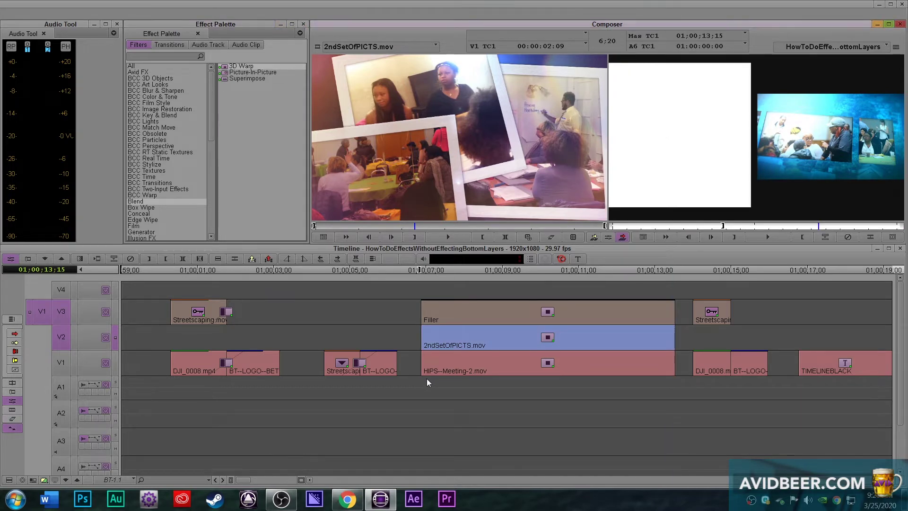
drag(435, 373, 635, 343)
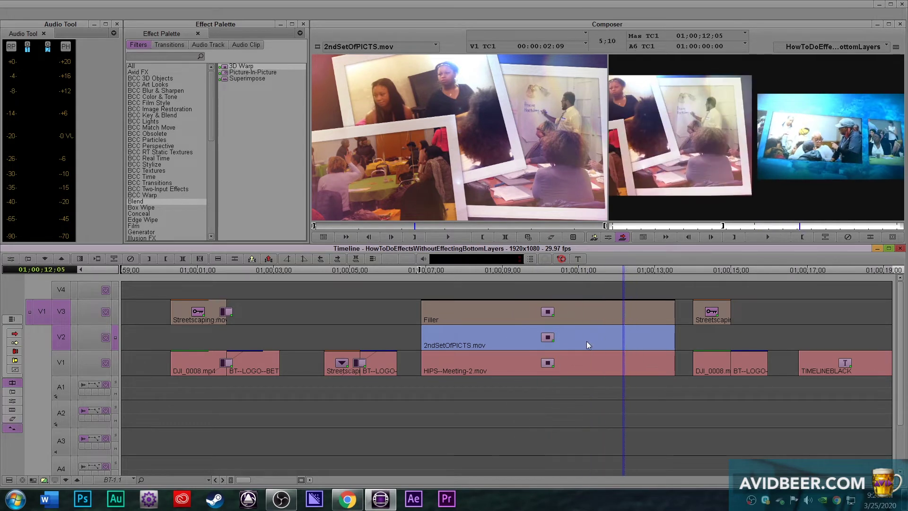
click(587, 342)
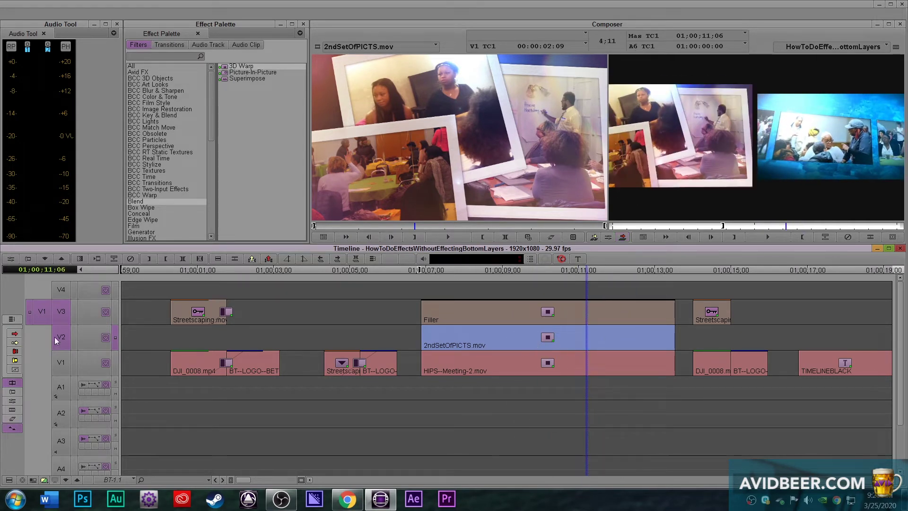
Step: Step into the 2ndSetOfPICTS.mov effect on V2 to show its nested tracks, and inspect the V2 effect's keyframes
click(15, 335)
double_click(526, 344)
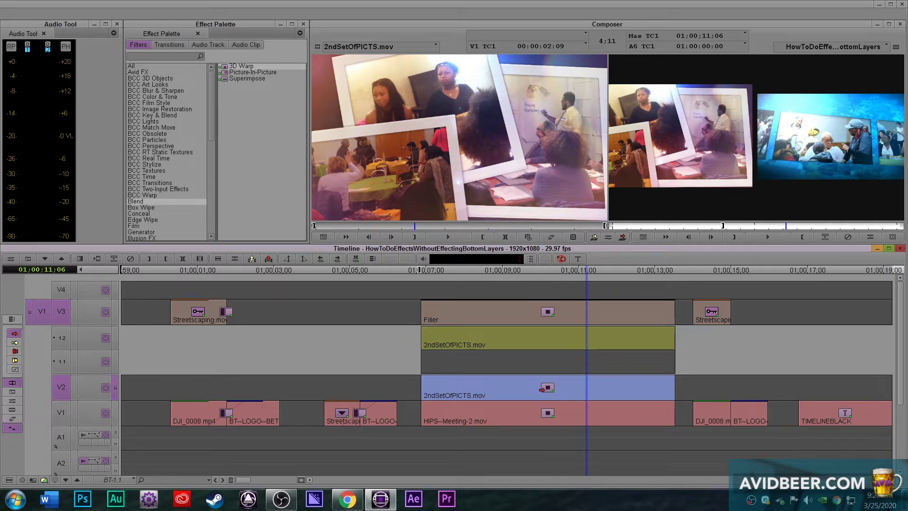
click(605, 236)
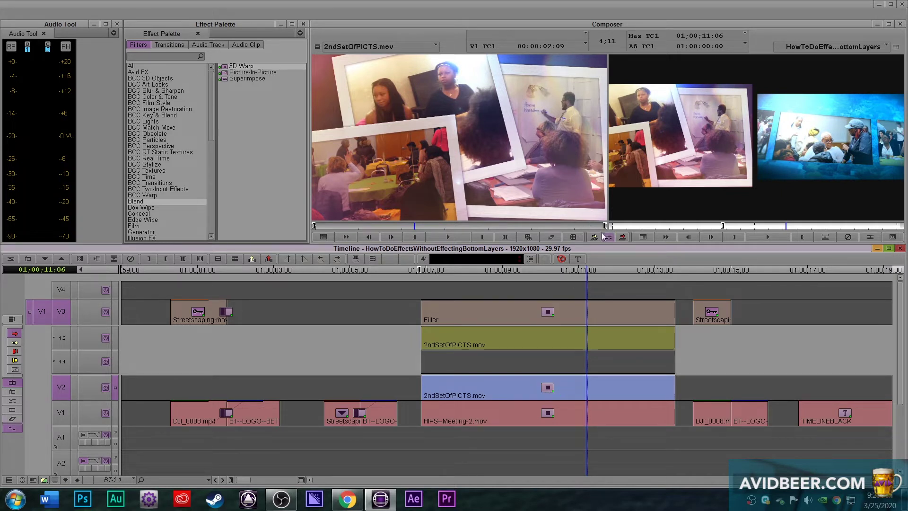
click(594, 391)
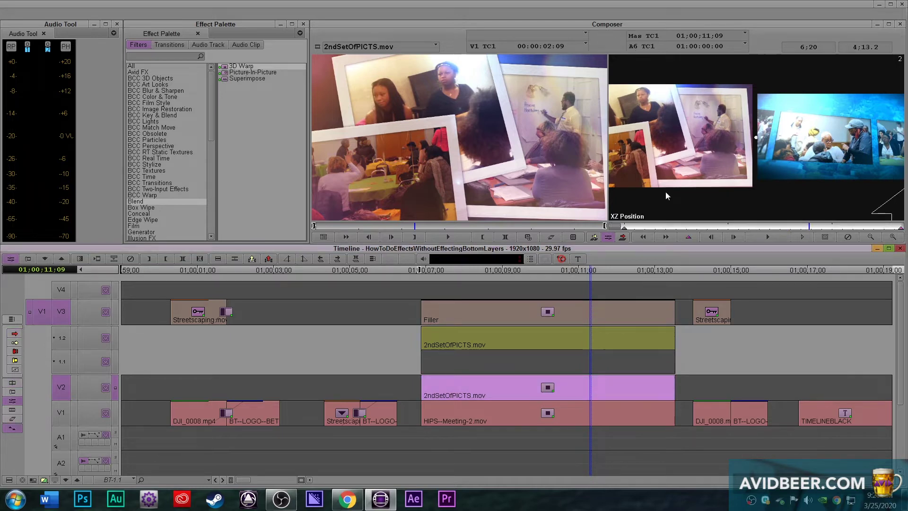
click(645, 226)
click(740, 228)
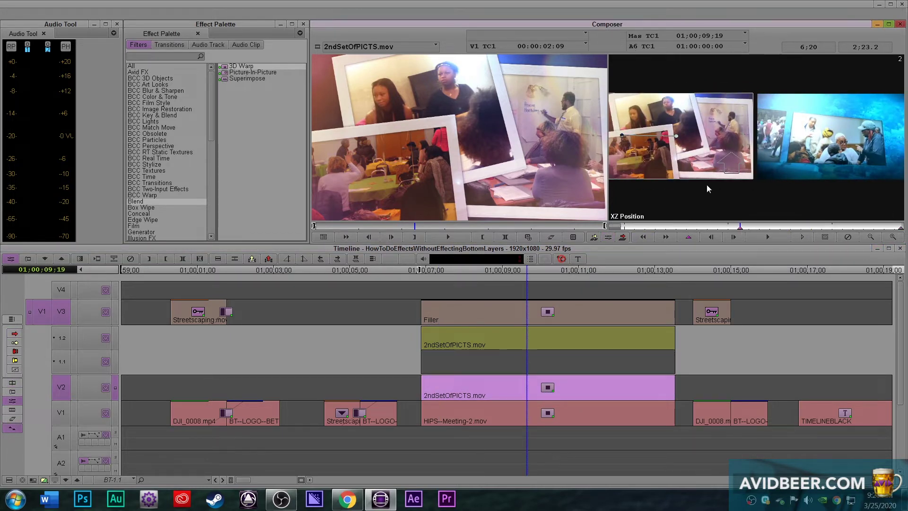
drag(783, 224, 746, 239)
click(745, 227)
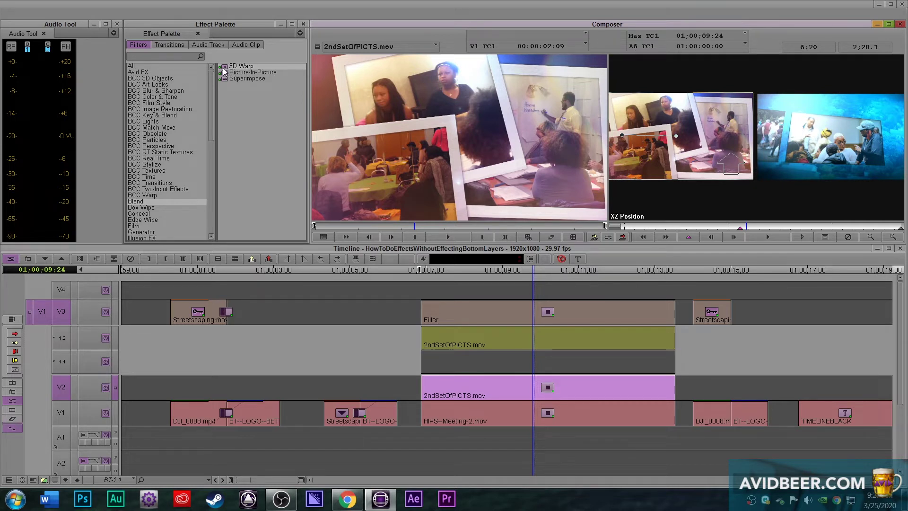
Step: Apply a 3D Warp effect to the nested 2ndSetOfPICTS.mov clip on track 1.2 and review it from start to end
drag(224, 69, 532, 345)
click(608, 238)
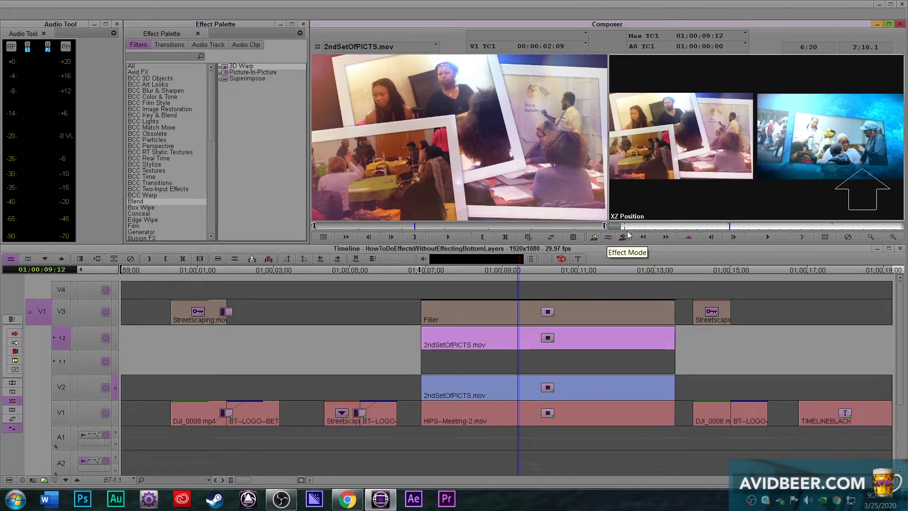
click(626, 229)
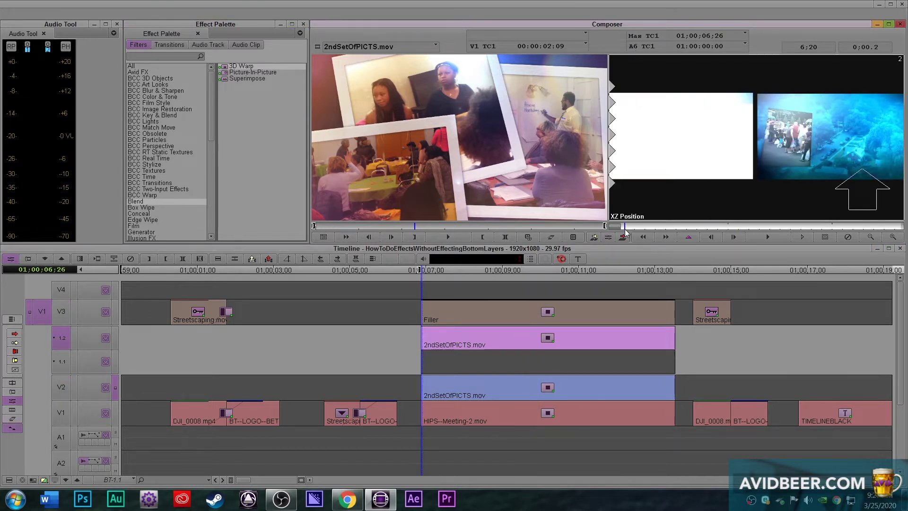
click(898, 229)
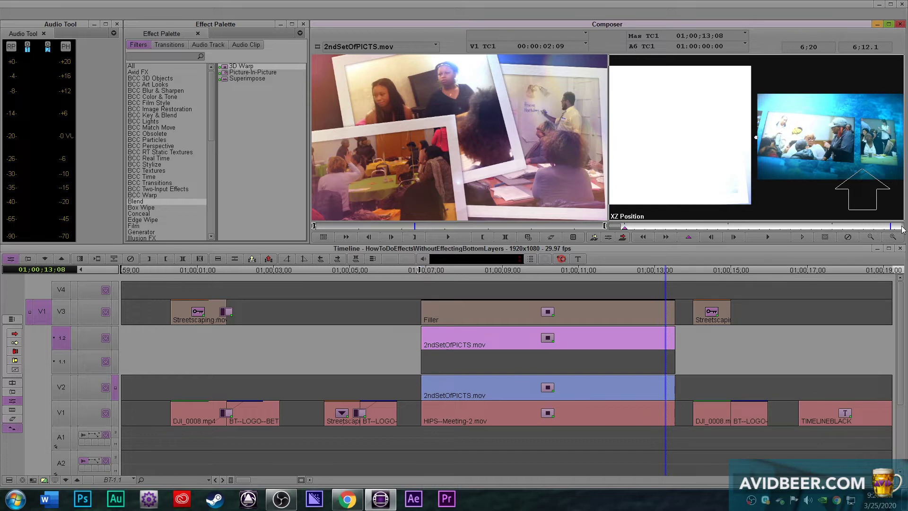
click(898, 228)
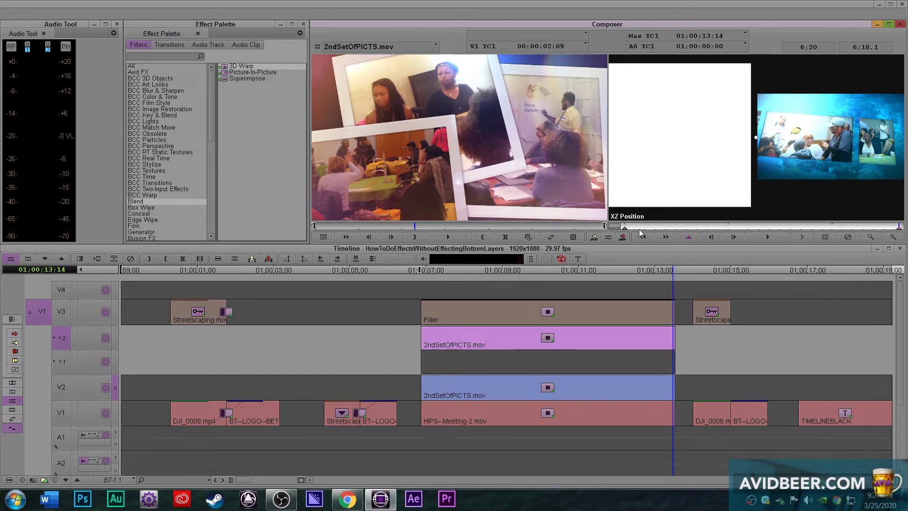
drag(639, 228, 901, 227)
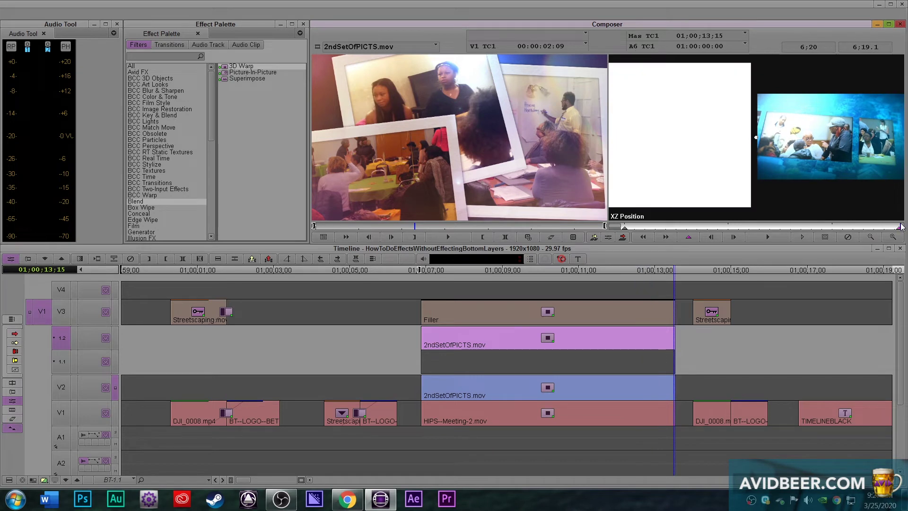
Step: Check the effects on the filler and track 1.2, and step into the nested 1.2 clip to expose tracks 2.1 and 2.2
click(595, 385)
click(572, 334)
click(571, 333)
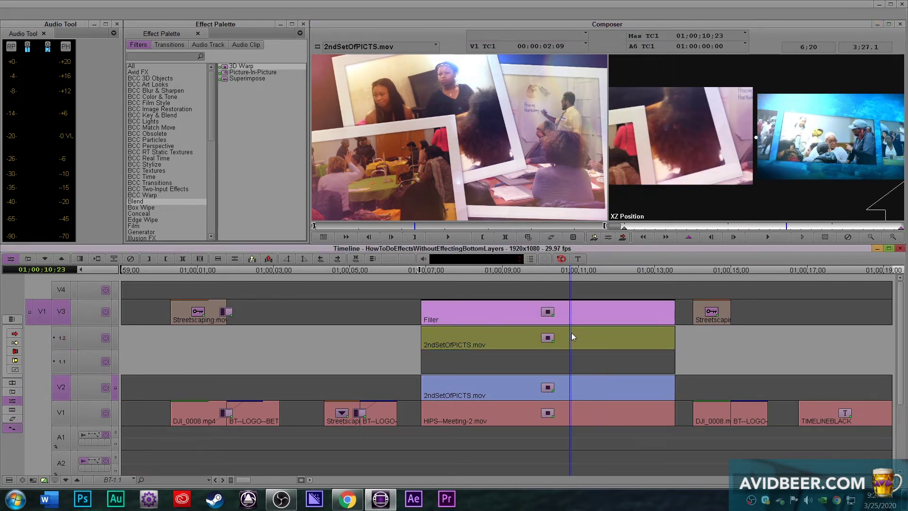
click(570, 339)
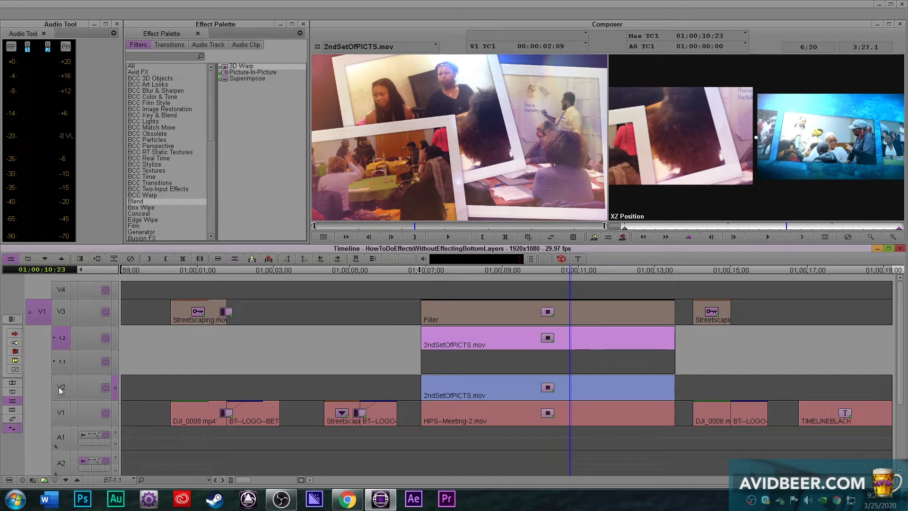
click(15, 334)
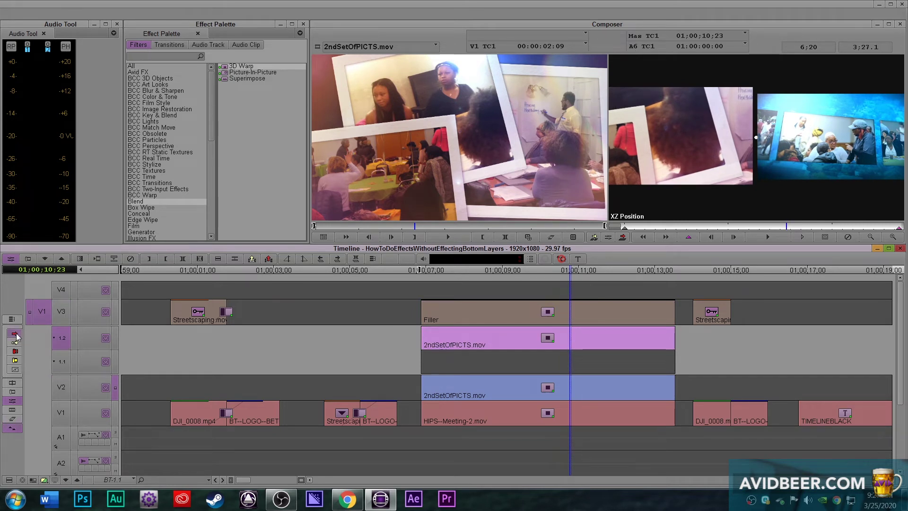
double_click(513, 332)
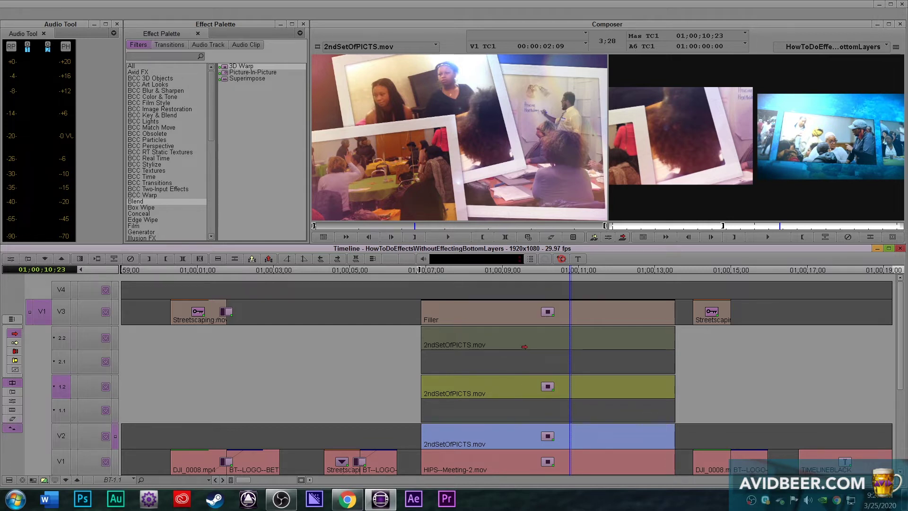
Step: Try a black-and-white Color Effect from the Image category on the innermost 2ndSetOfPICTS.mov clip on track 2.2
drag(210, 131, 211, 155)
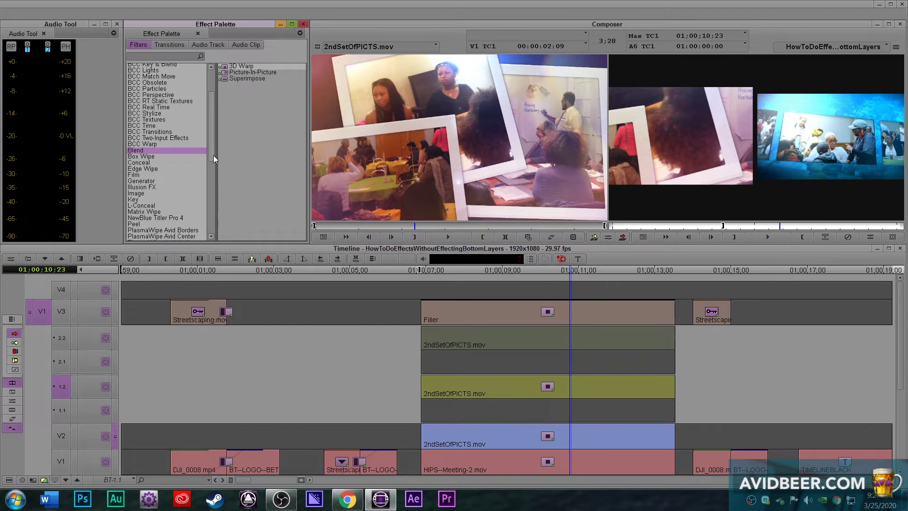
click(162, 194)
drag(234, 84, 568, 337)
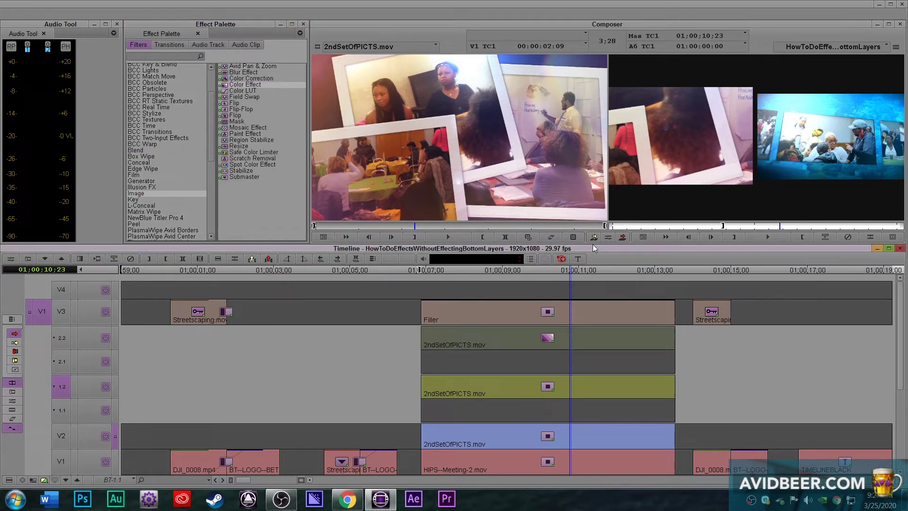
click(608, 237)
click(558, 338)
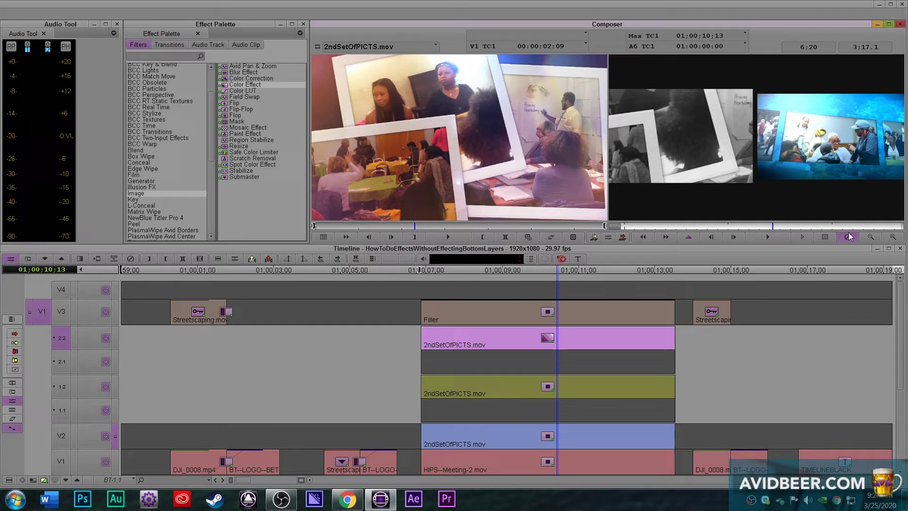
Step: Collapse the nested tracks and try a black-and-white Color Effect directly on 2ndSetOfPICTS.mov in V2
click(564, 438)
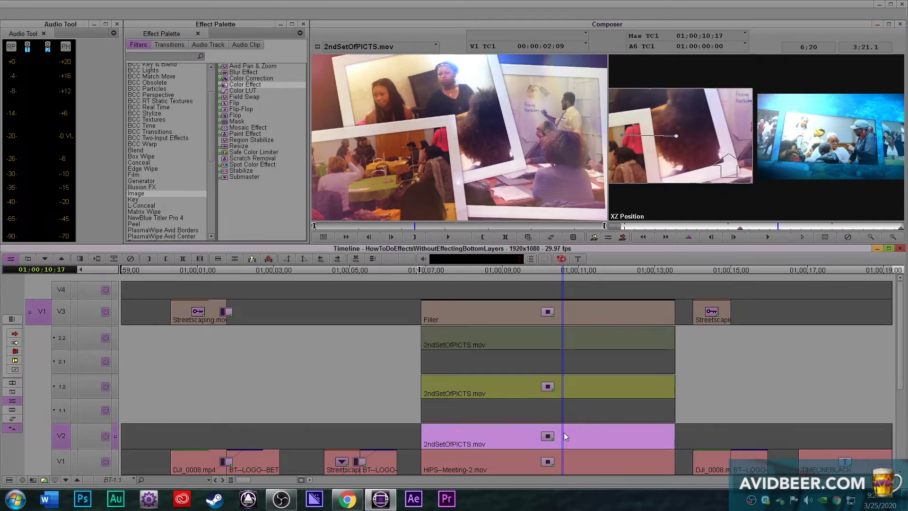
double_click(564, 432)
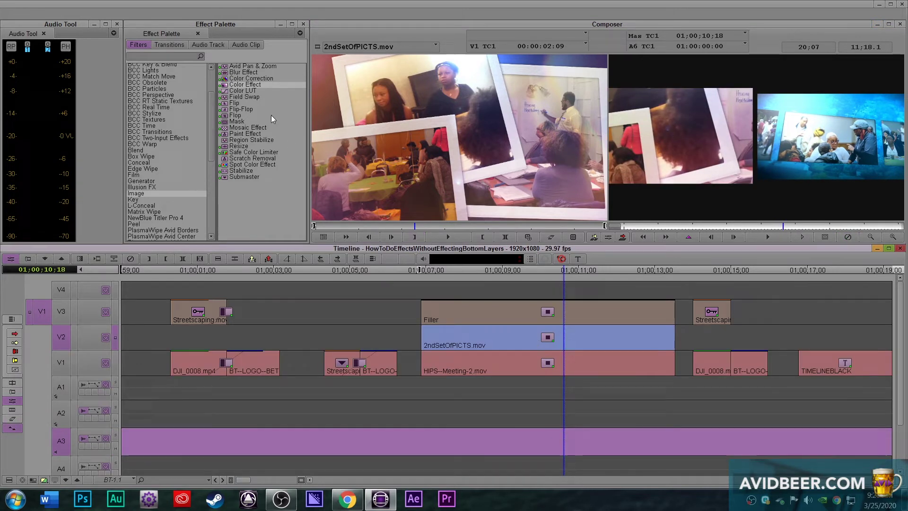
drag(224, 86, 572, 339)
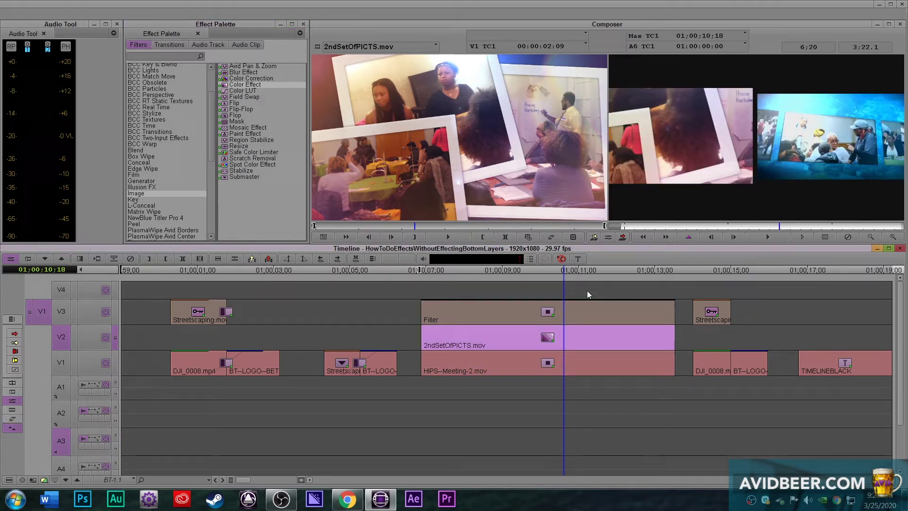
click(607, 238)
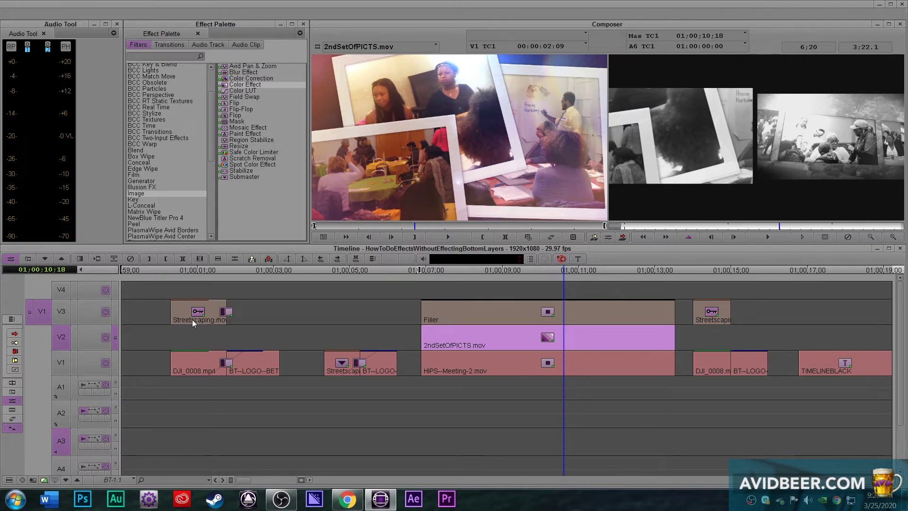
click(66, 439)
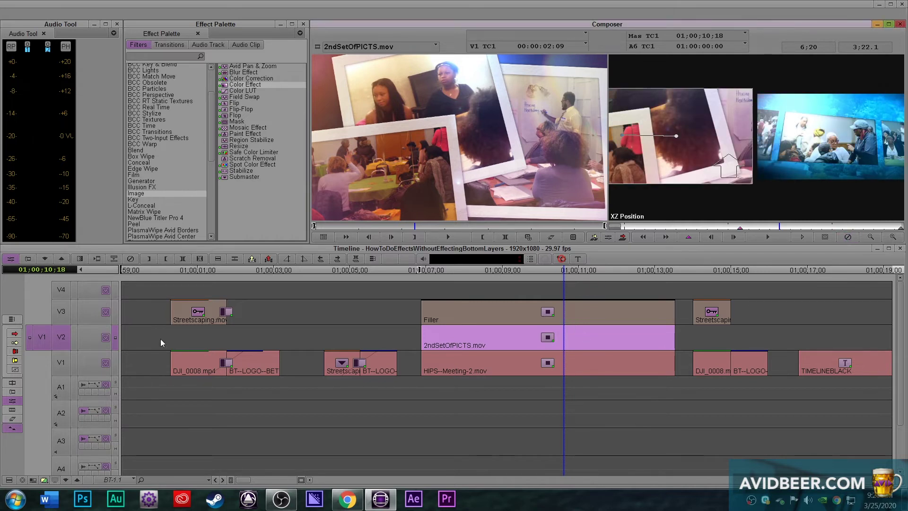
Step: Leave effect mode and expand both nesting levels of 2ndSetOfPICTS.mov on V2 again, down to track 2.2
click(15, 333)
double_click(570, 333)
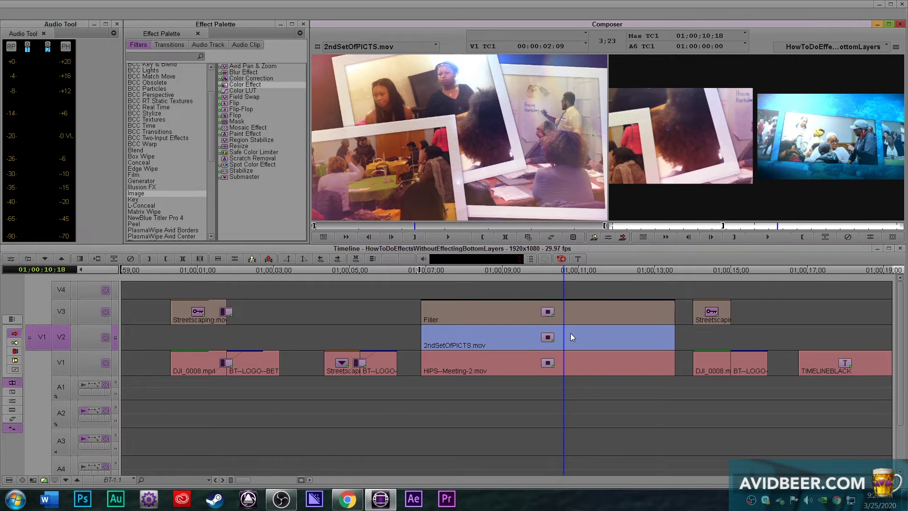
ctrl+double_click(570, 342)
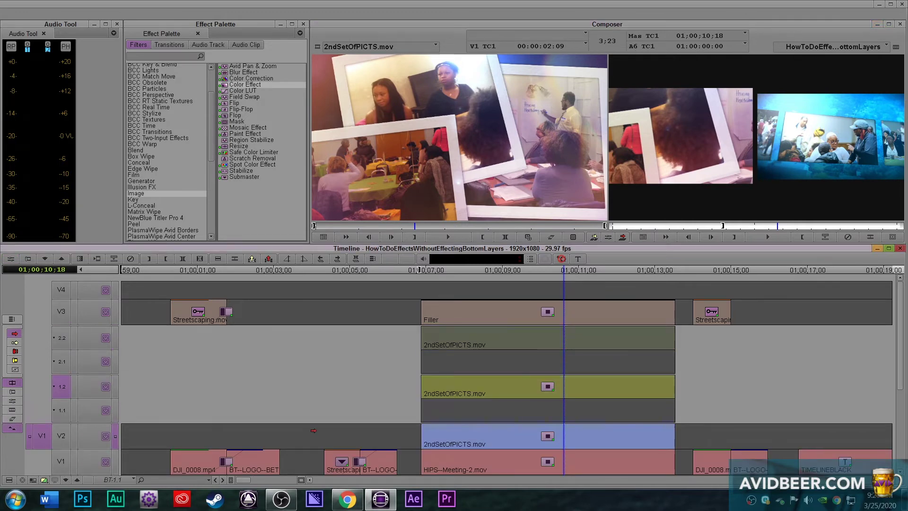
Step: Expand and collapse the nest of HIPS--Meeting-2.mov on V1, and step into and back out of 2ndSetOfPICTS.mov on V2
ctrl+double_click(506, 464)
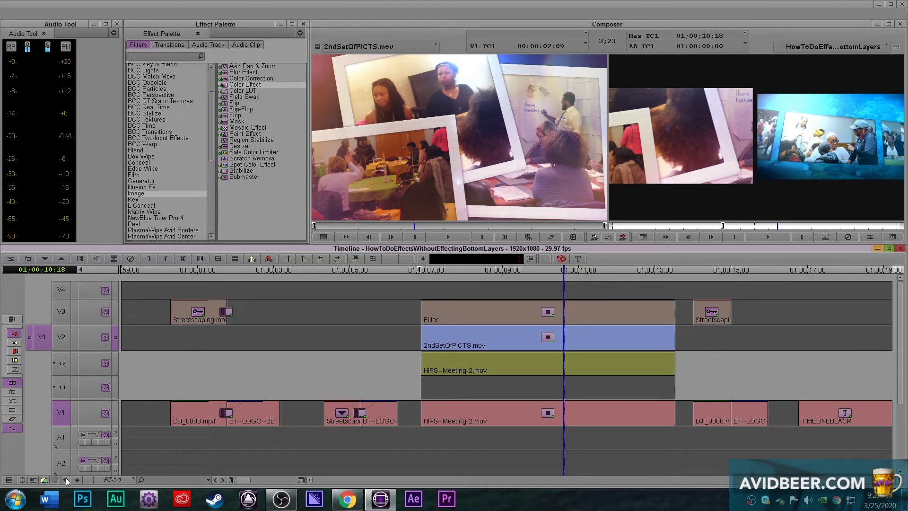
click(490, 368)
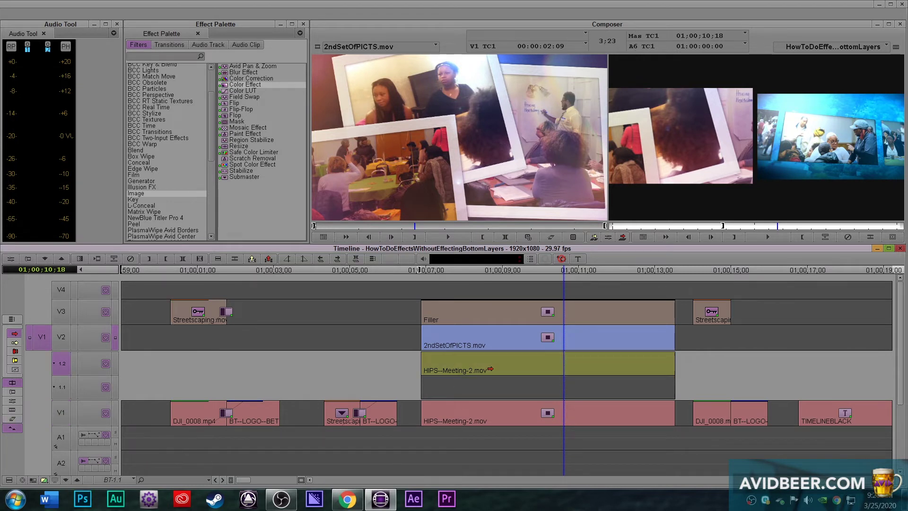
ctrl+double_click(529, 405)
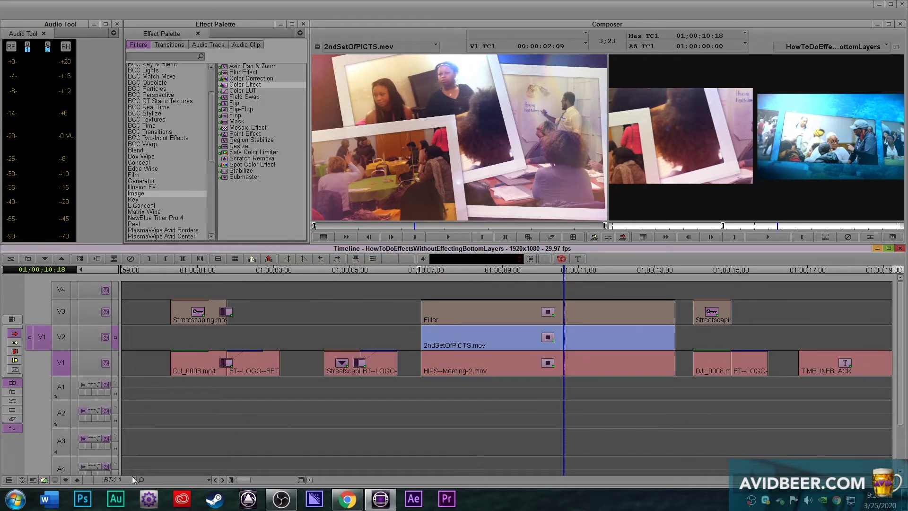
click(65, 480)
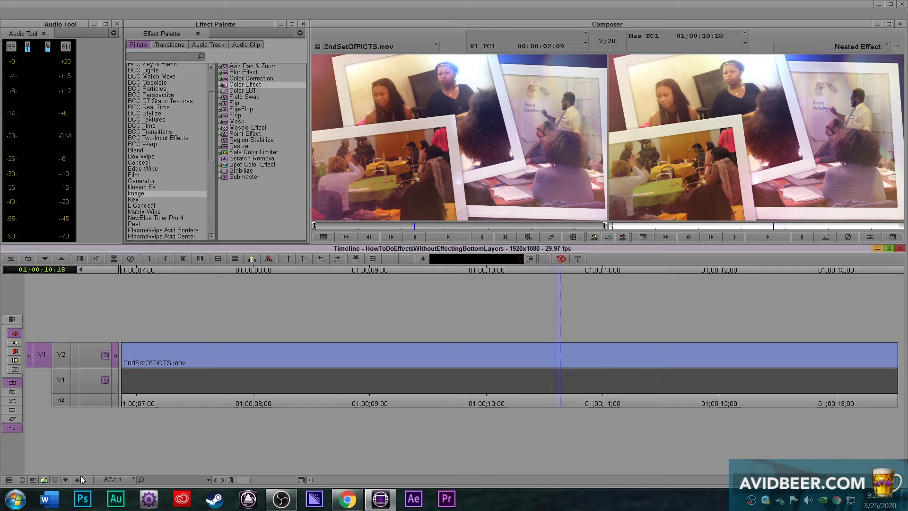
click(78, 480)
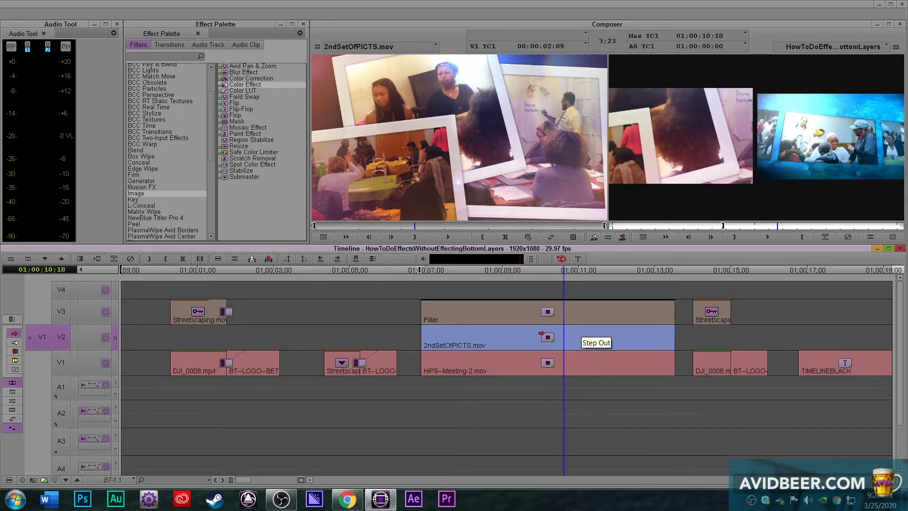
Step: Expand the nested tracks of 2ndSetOfPICTS.mov on V2 and apply a black-and-white Color Effect to the innermost clip on track 2.2
click(545, 336)
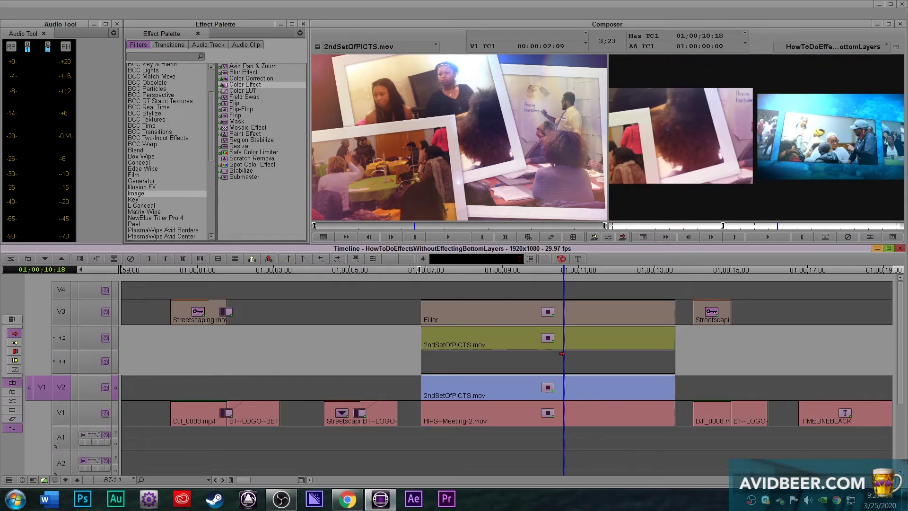
click(557, 387)
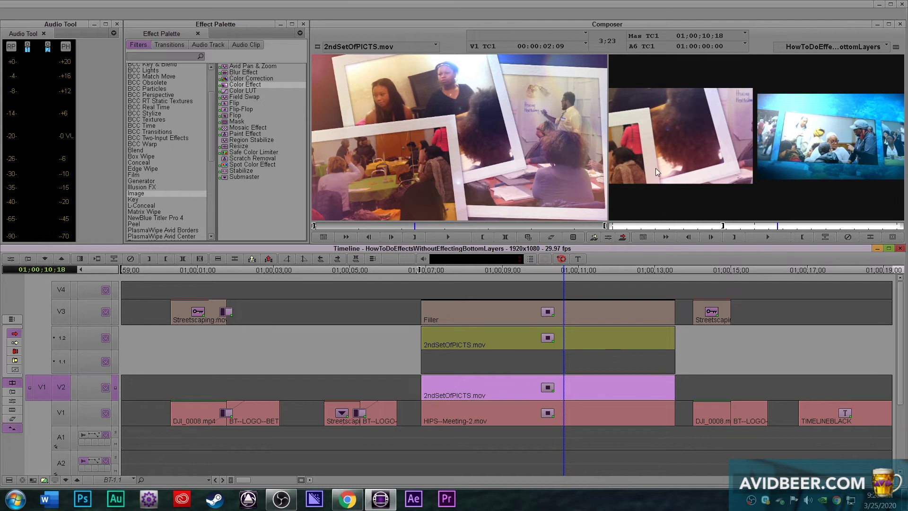
double_click(579, 340)
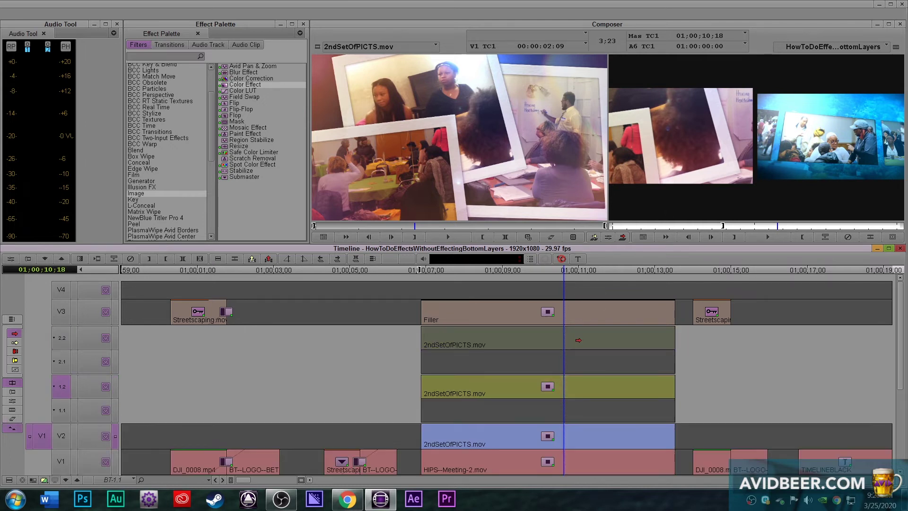
drag(224, 84, 527, 348)
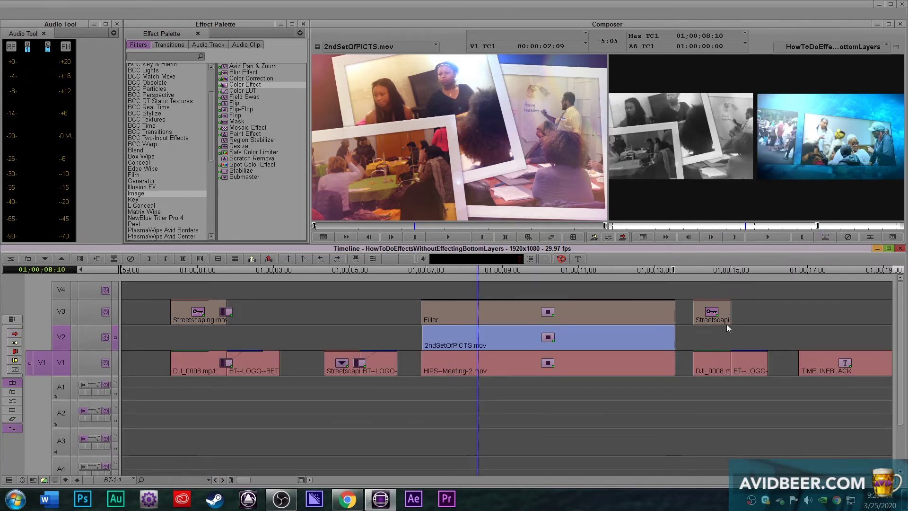
Step: Expand the nest of 2ndSetOfPICTS.mov on V2 through the Color Effect on track 2.2, down to track 3.1
double_click(512, 346)
double_click(512, 342)
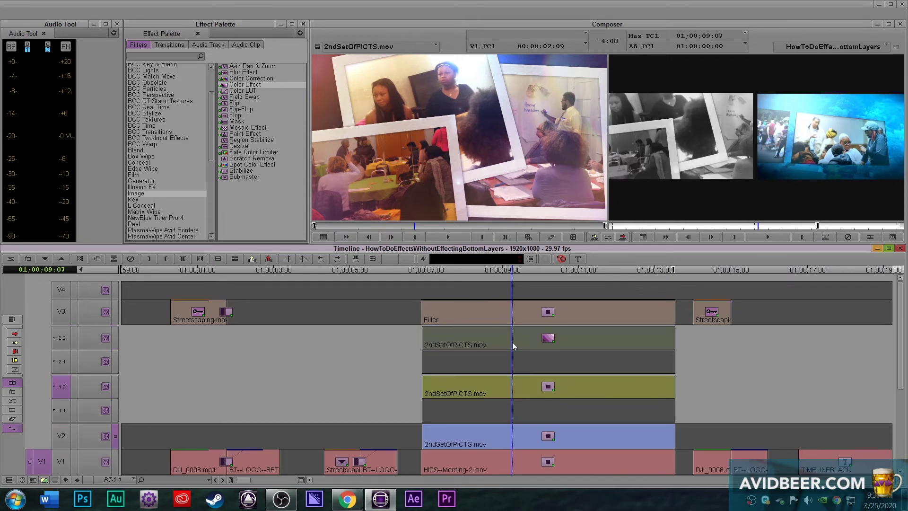
double_click(514, 344)
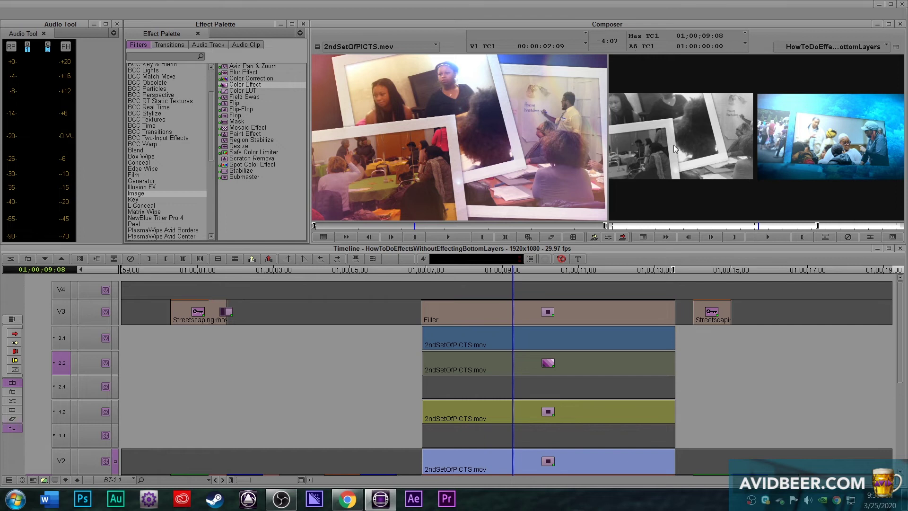
Step: Load RENDER COMP C-3.mov as the source clip and mark an In point at 00;00;00;26
drag(0, 186, 473, 183)
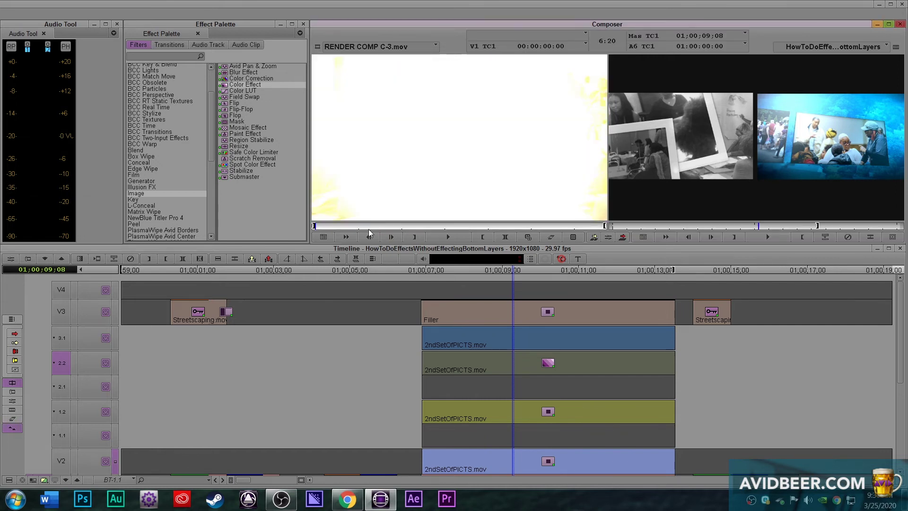
drag(381, 227, 351, 239)
key(g)
key(i)
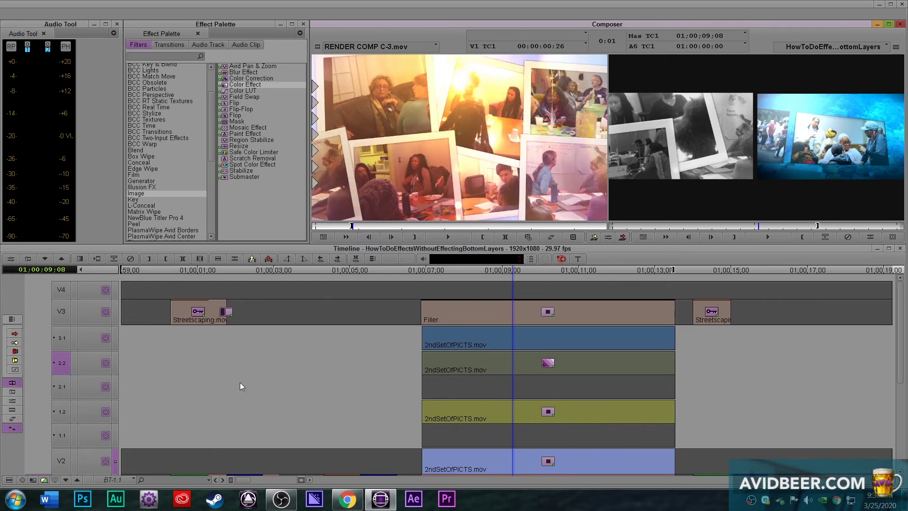
Step: Enlarge the timeline window upward and patch source track V1 to nested track 3.1
scroll(59, 336, down, 5)
scroll(47, 301, up, 5)
drag(219, 244, 219, 167)
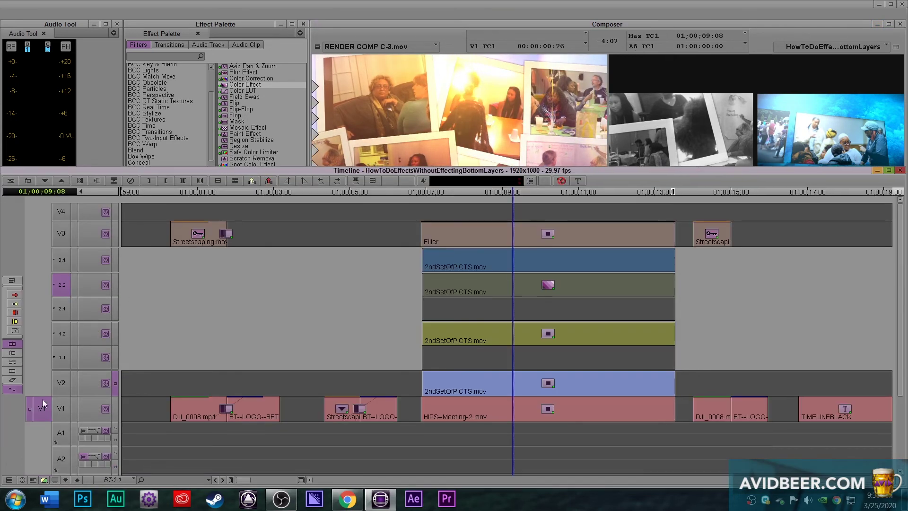
drag(42, 408, 67, 261)
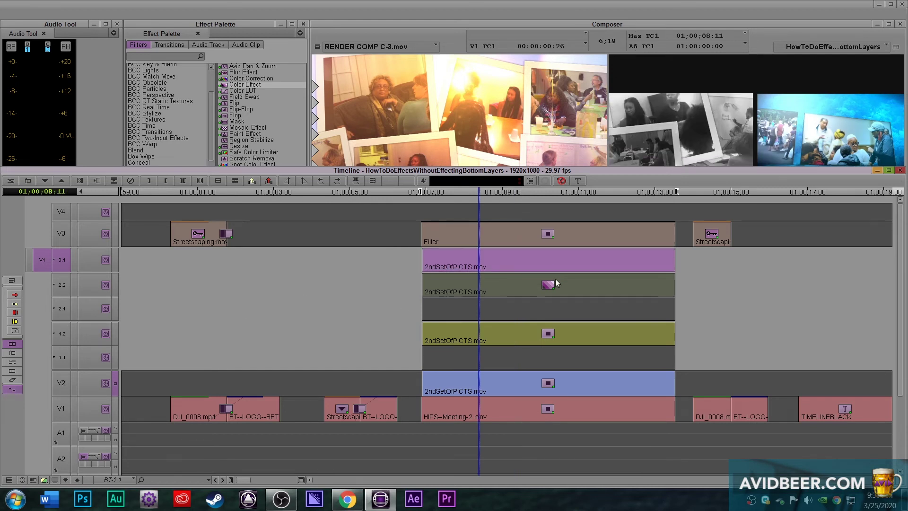
Step: Overwrite the clip on track 3.1 with RENDER COMP C-3.mov from its start to 01;00;10;13, and scrub through the result
drag(481, 283, 460, 275)
click(558, 261)
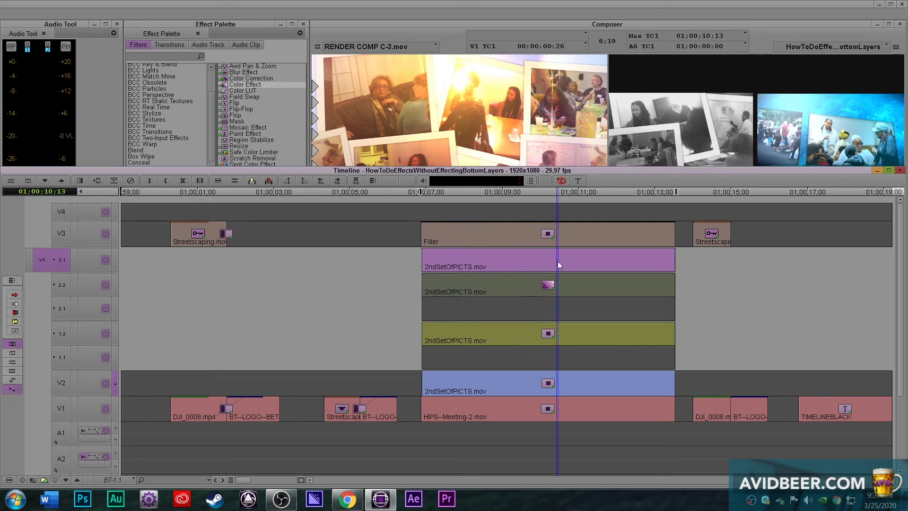
key(o)
key(b)
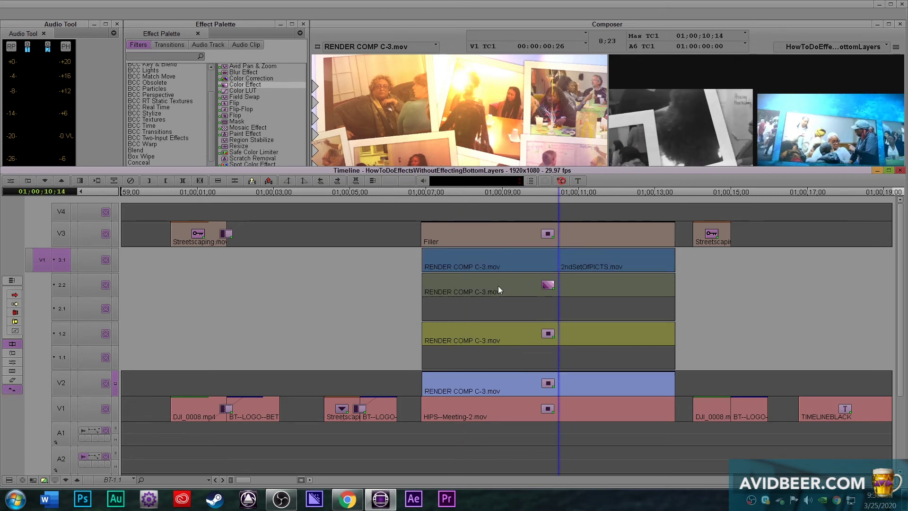
drag(447, 291, 559, 287)
click(496, 291)
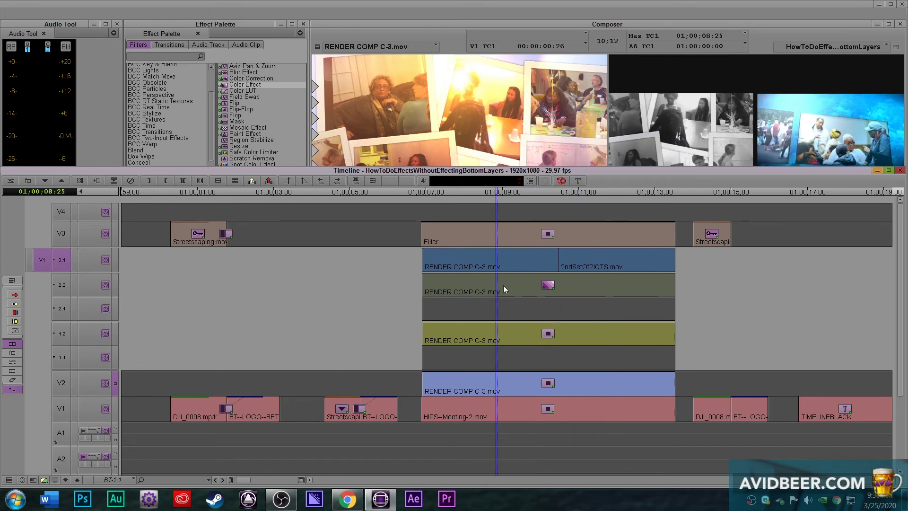
Step: Undo the partial overwrite of 2ndSetOfPICTS.mov on track 3.1
key(t)
key(f)
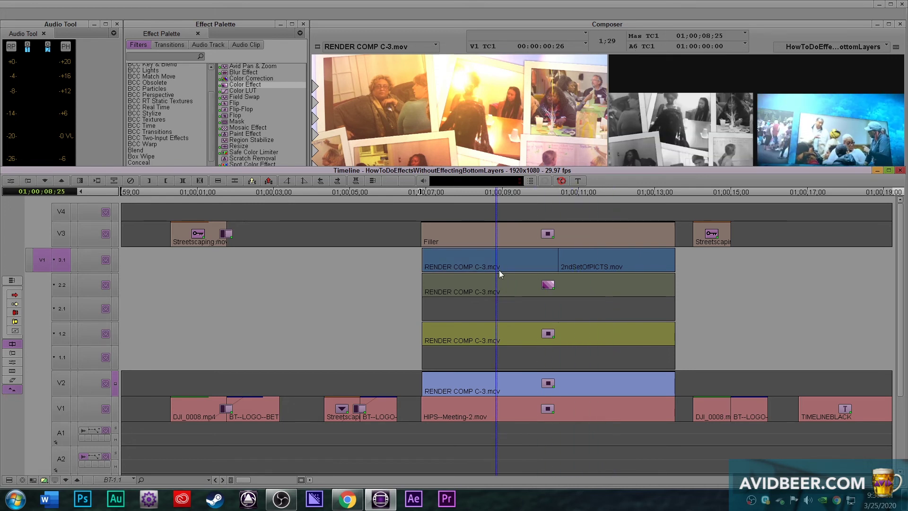
click(514, 285)
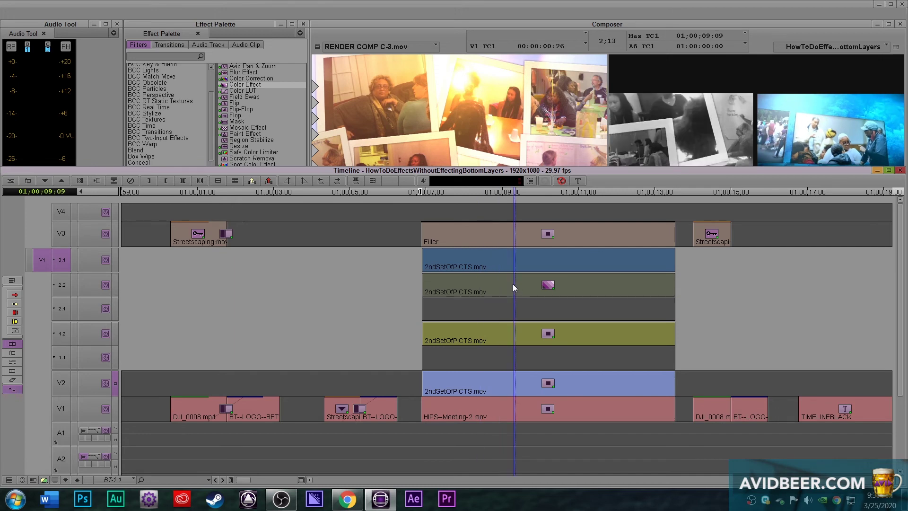
Step: Try to overwrite the full length of the clip on track 3.1 with RENDER COMP C-3.mov, and collapse the nested tracks
key(t)
key(b)
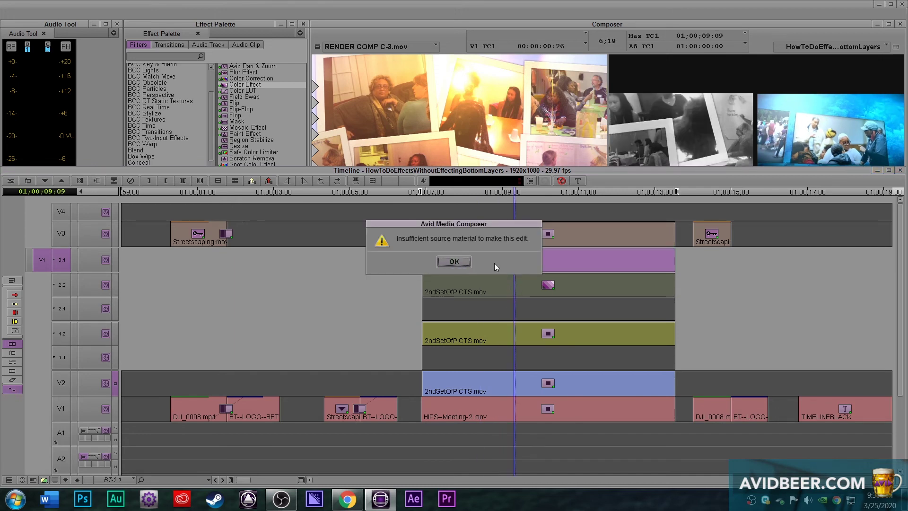
click(454, 261)
ctrl+click(513, 394)
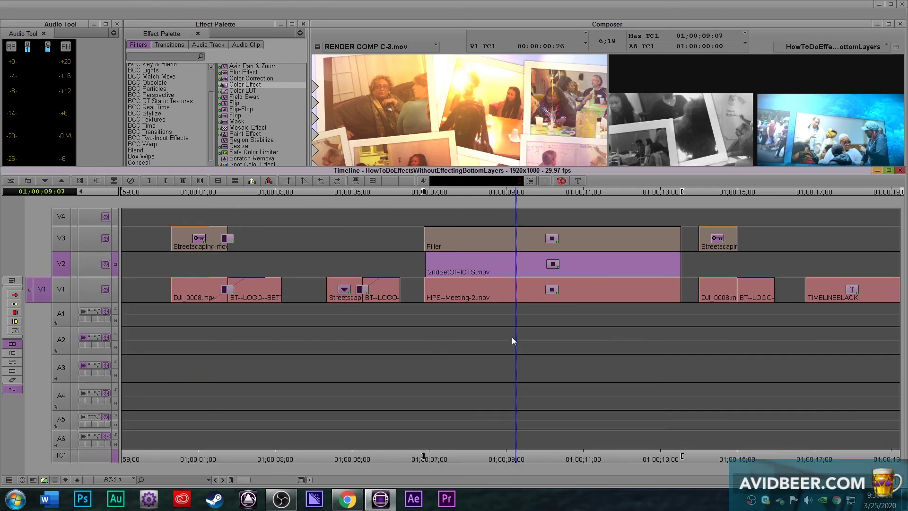